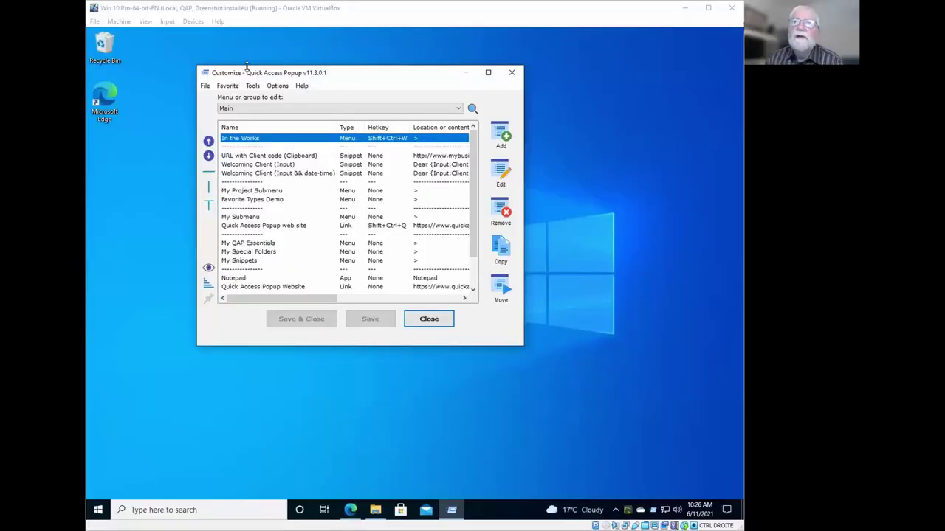
Open Clients List.txt from the QAP menu's In the Works > Recent Files.
{"action": "left_click", "coordinate": [164, 60]}
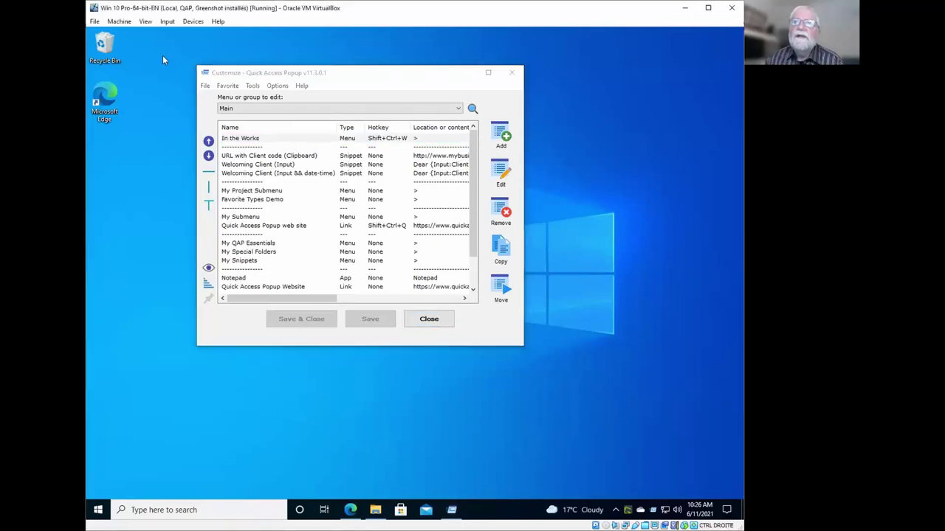
{"action": "middle_click", "coordinate": [147, 44]}
{"action": "mouse_move", "coordinate": [185, 53]}
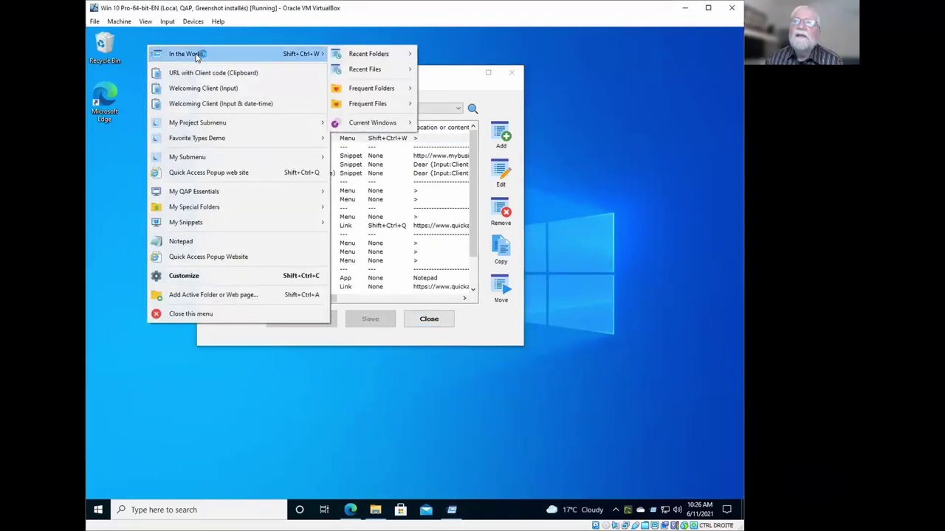
{"action": "mouse_move", "coordinate": [359, 53]}
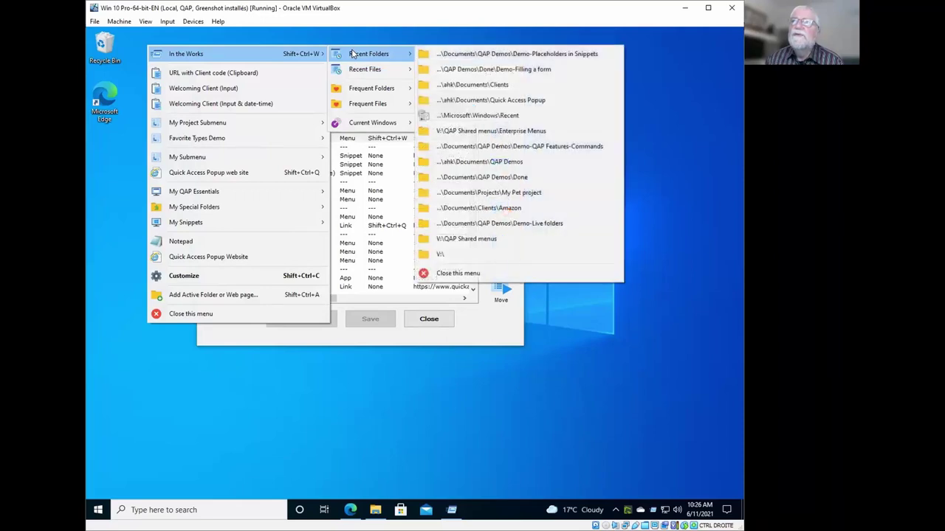
{"action": "mouse_move", "coordinate": [360, 71]}
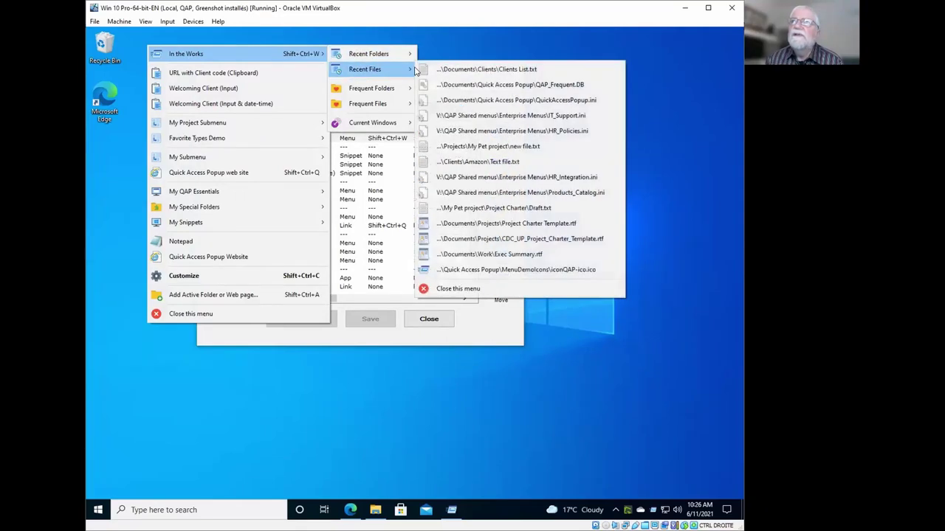
{"action": "left_click", "coordinate": [525, 70]}
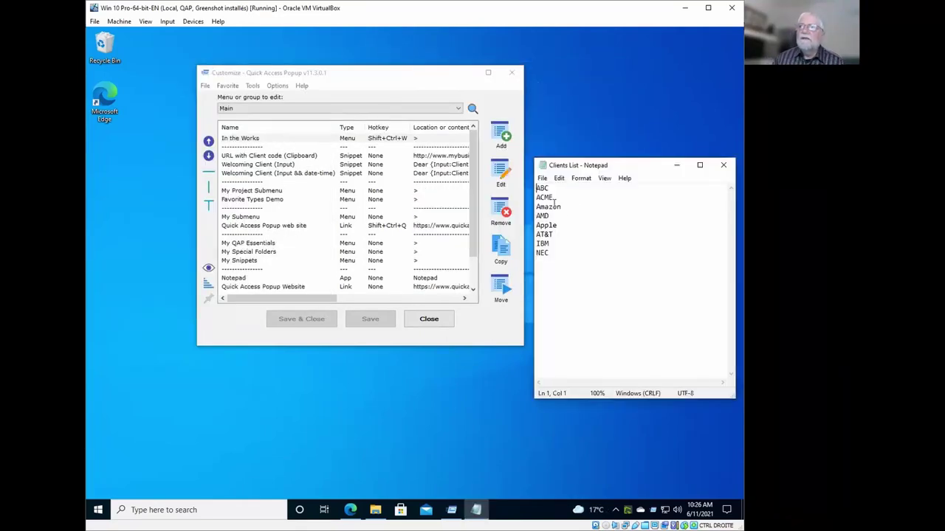
Select the client code ABC in Clients List and copy it to the clipboard.
{"action": "double_click", "coordinate": [541, 188]}
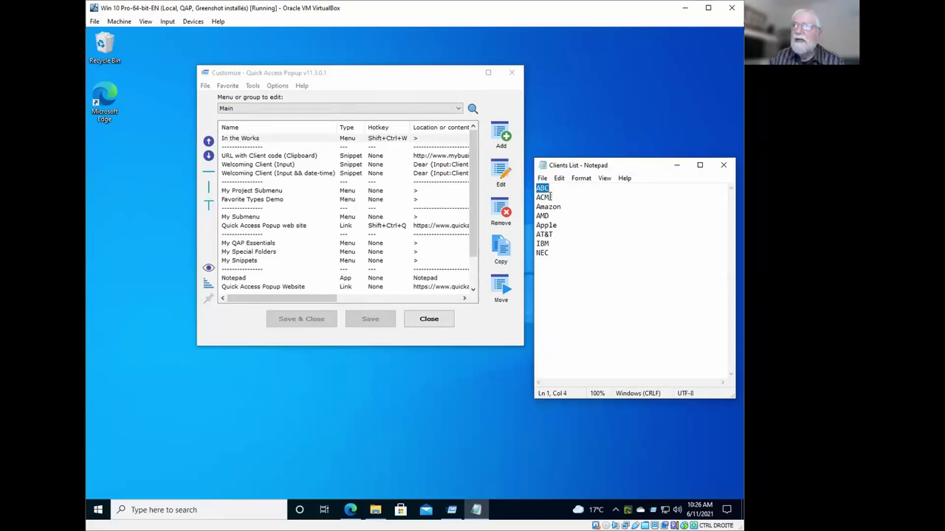
{"action": "left_click_drag", "start_coordinate": [561, 169], "coordinate": [562, 138]}
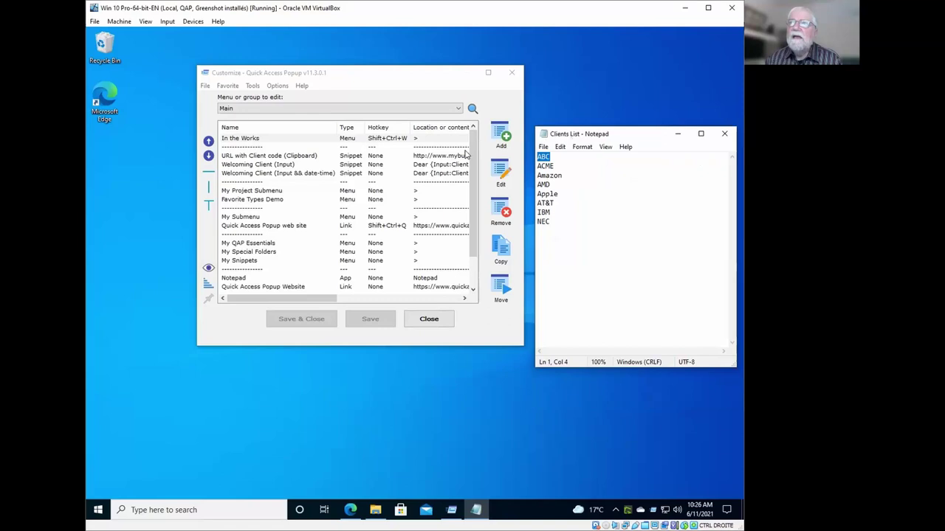
{"action": "left_click", "coordinate": [291, 74]}
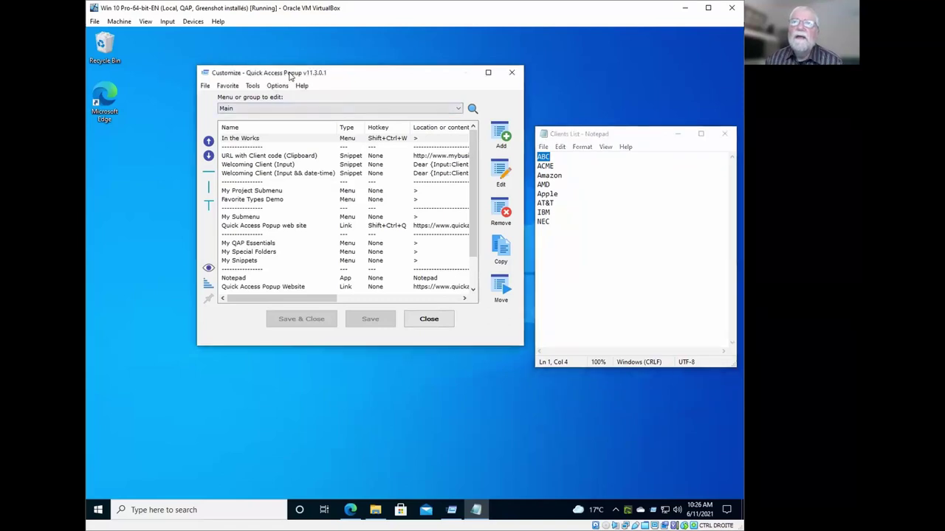
{"action": "middle_click", "coordinate": [152, 47]}
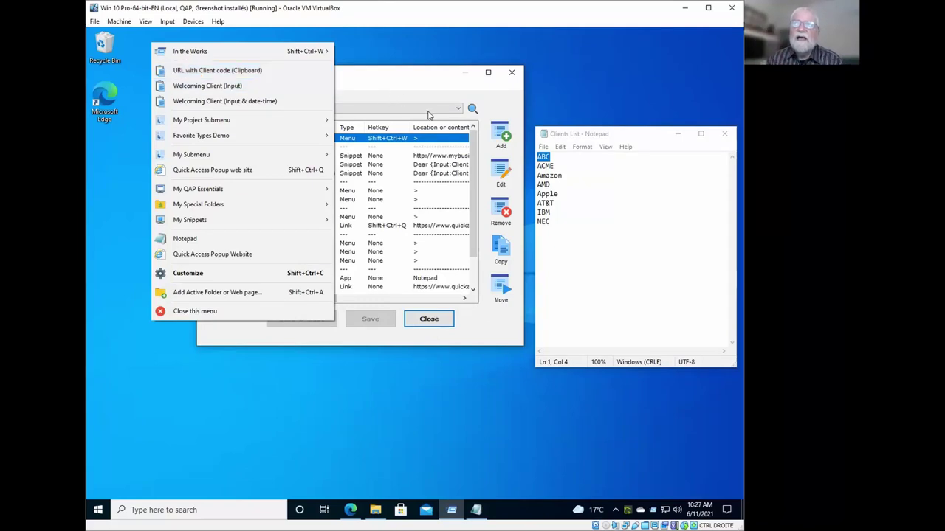
{"action": "right_click", "coordinate": [543, 155]}
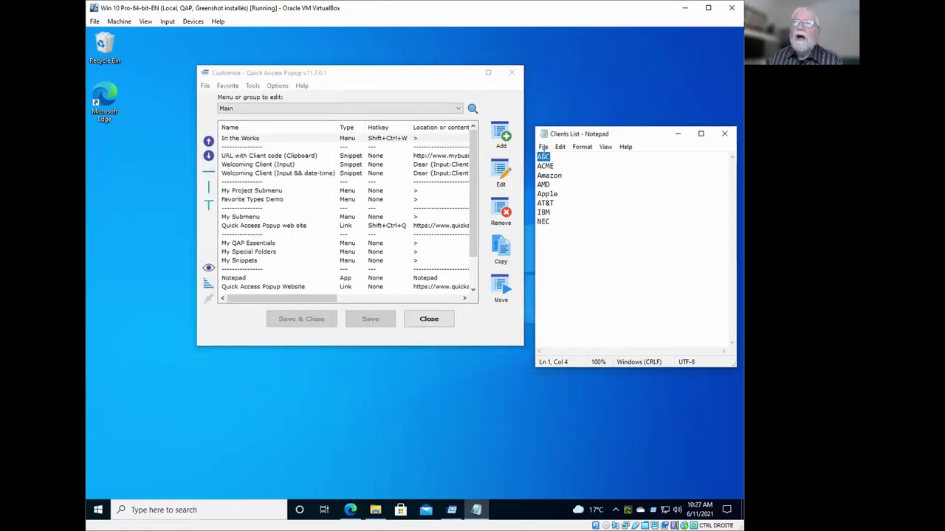
{"action": "right_click", "coordinate": [545, 156]}
{"action": "left_click", "coordinate": [585, 190]}
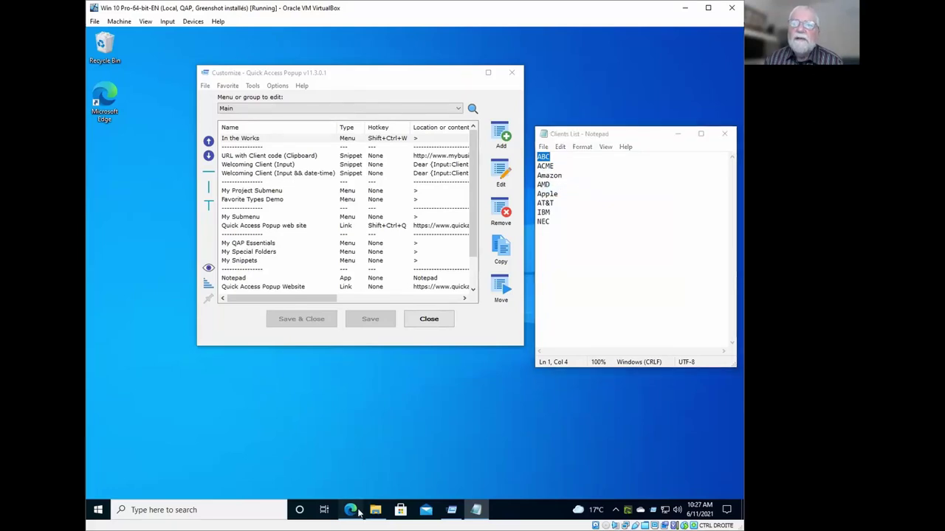
Fill a new Edge tab's address with the ABC client dashboard URL, then clear it.
{"action": "left_click", "coordinate": [350, 509]}
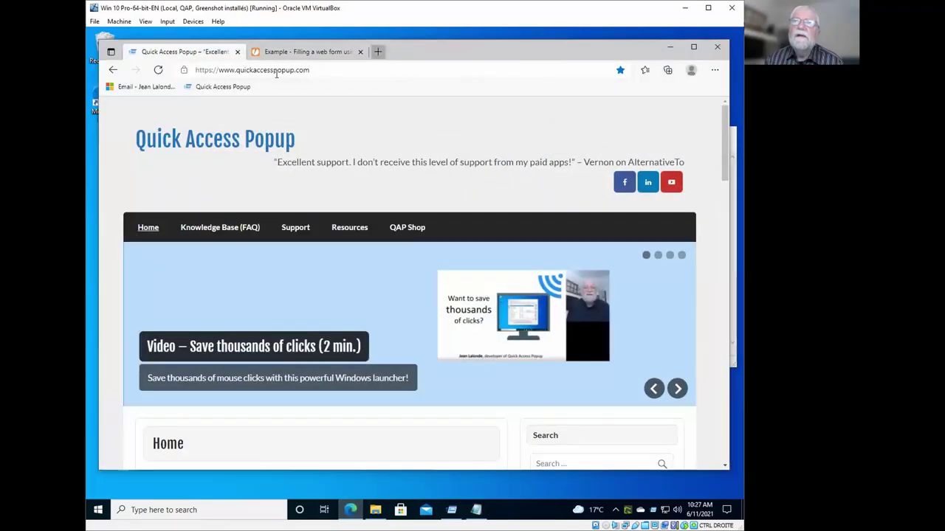
{"action": "left_click", "coordinate": [378, 52]}
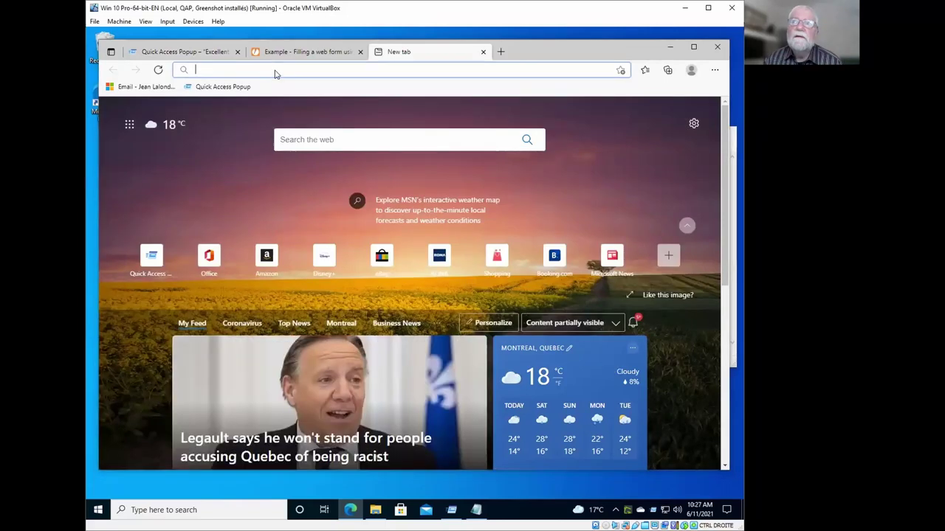
{"action": "middle_click", "coordinate": [275, 71]}
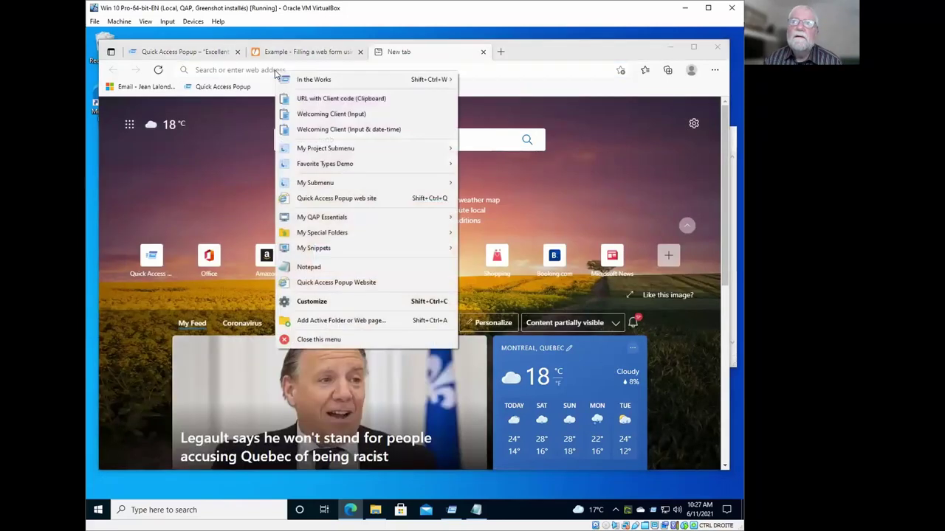
{"action": "left_click", "coordinate": [330, 100]}
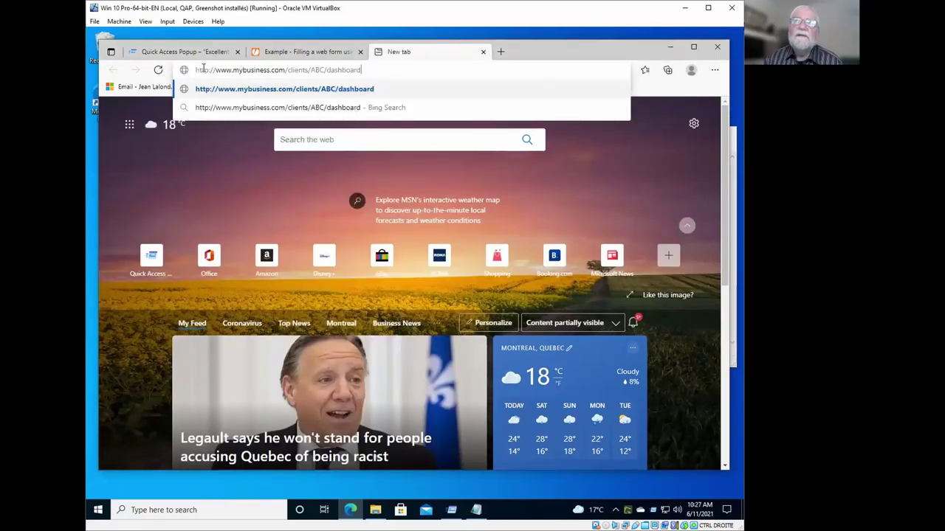
{"action": "double_click", "coordinate": [318, 70]}
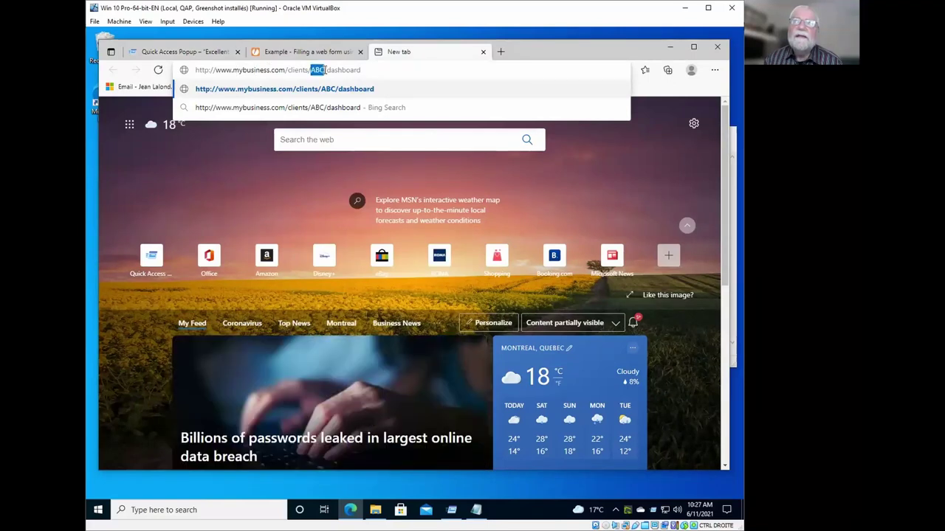
{"action": "left_click", "coordinate": [369, 70]}
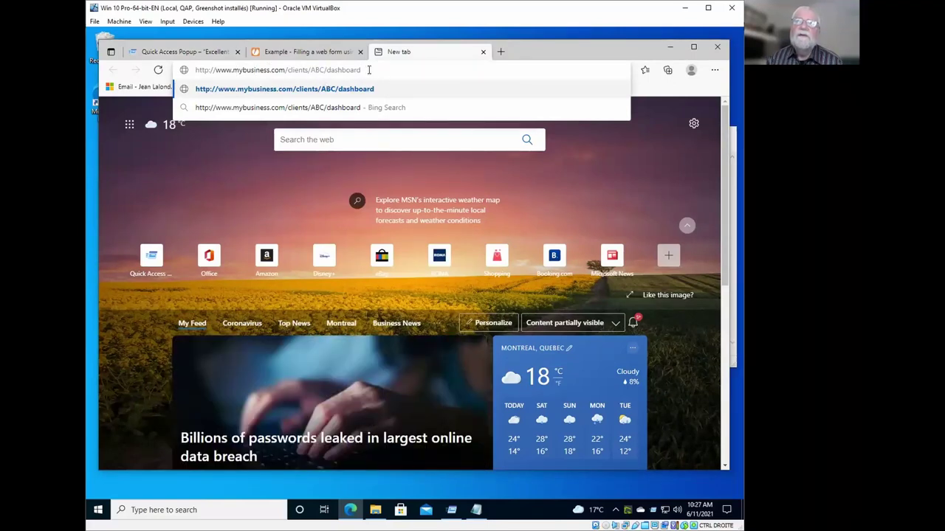
{"action": "key", "text": "ctrl+a"}
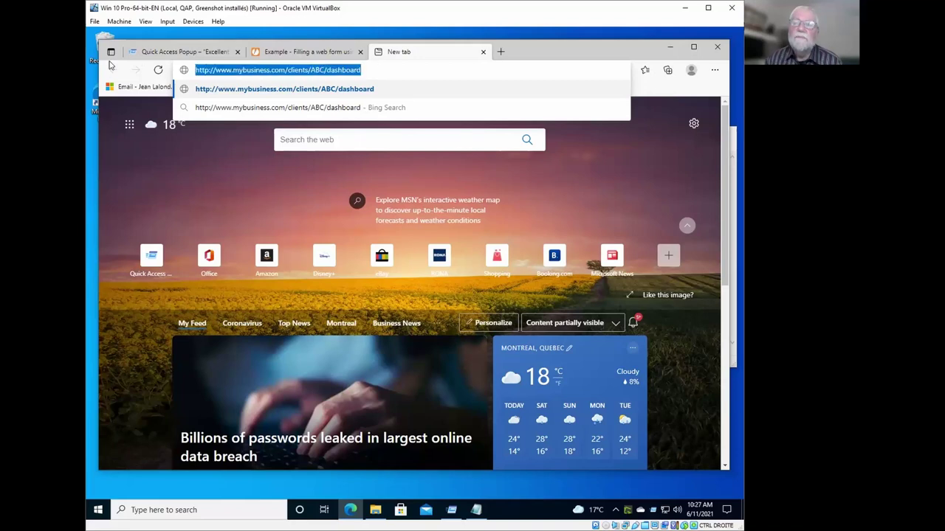
{"action": "key", "text": "BackSpace"}
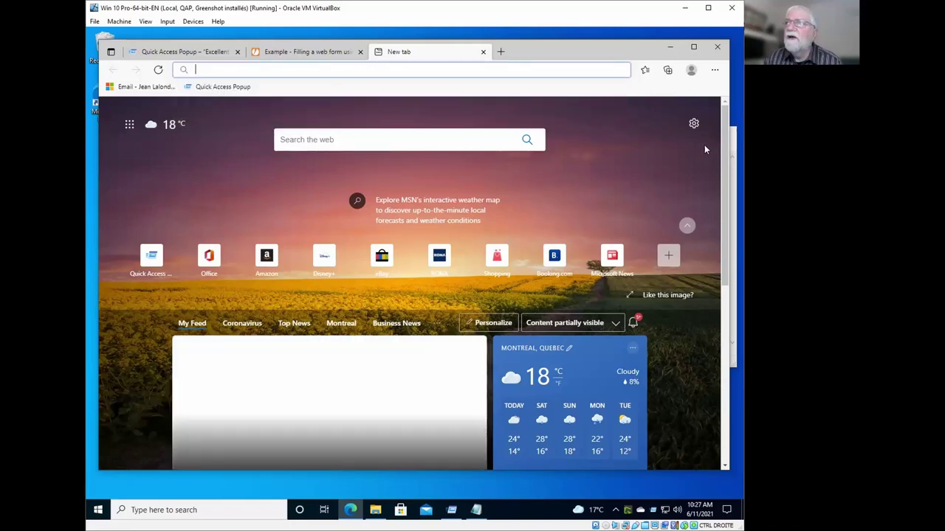
Select Apple in Clients List, insert its dashboard URL in Edge, then minimize Edge.
{"action": "key", "text": "alt+Tab"}
{"action": "double_click", "coordinate": [543, 194]}
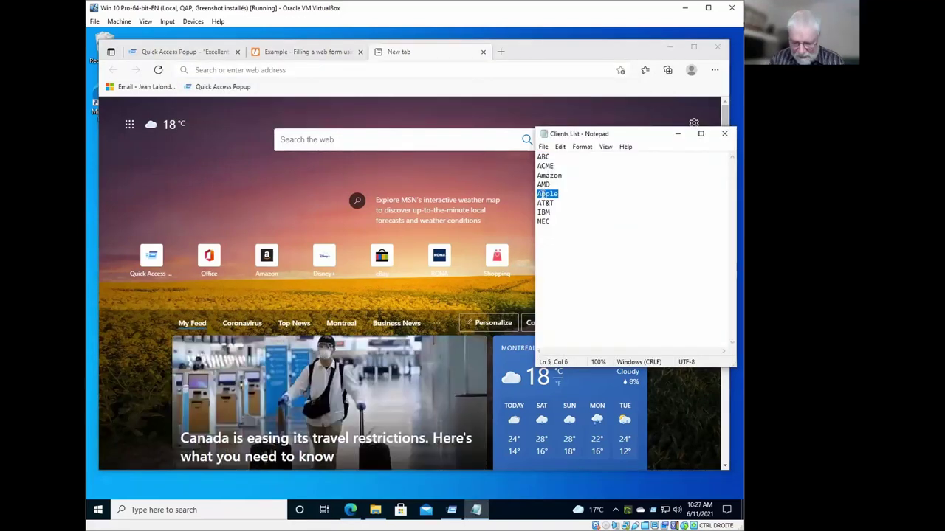
{"action": "left_click", "coordinate": [302, 68]}
{"action": "middle_click", "coordinate": [301, 70]}
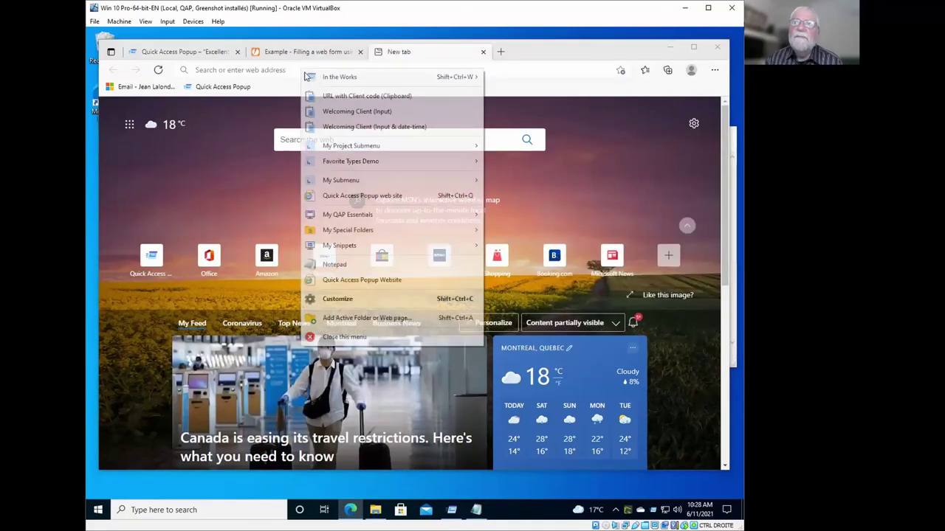
{"action": "left_click", "coordinate": [367, 96]}
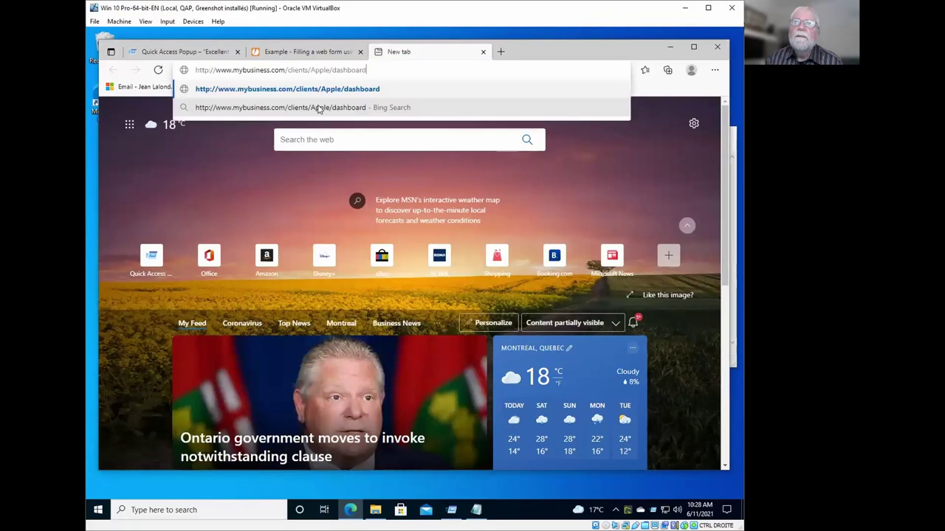
{"action": "left_click_drag", "start_coordinate": [311, 69], "coordinate": [329, 70]}
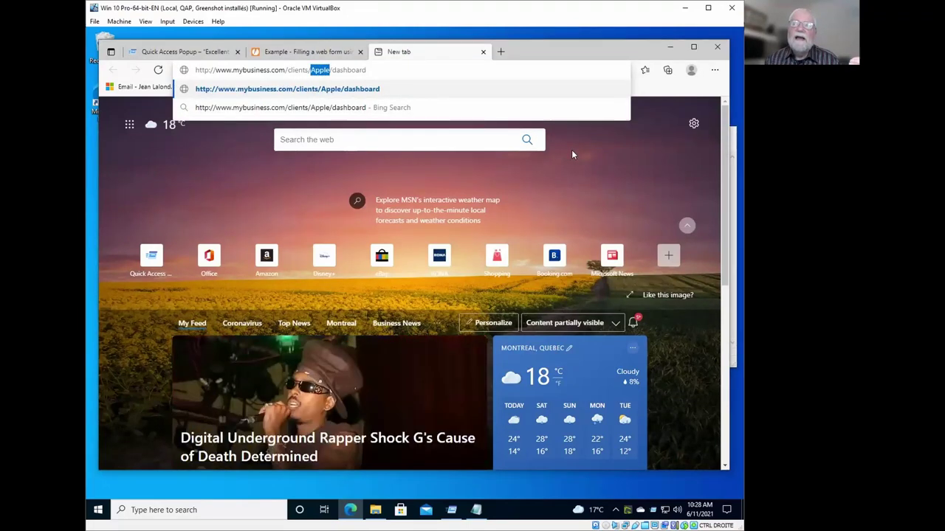
{"action": "left_click", "coordinate": [369, 70]}
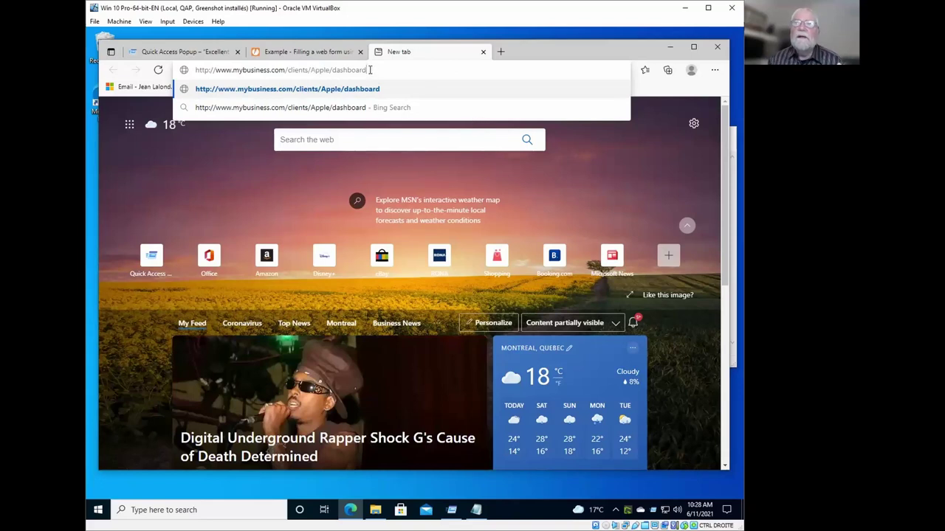
{"action": "key", "text": "super+Down"}
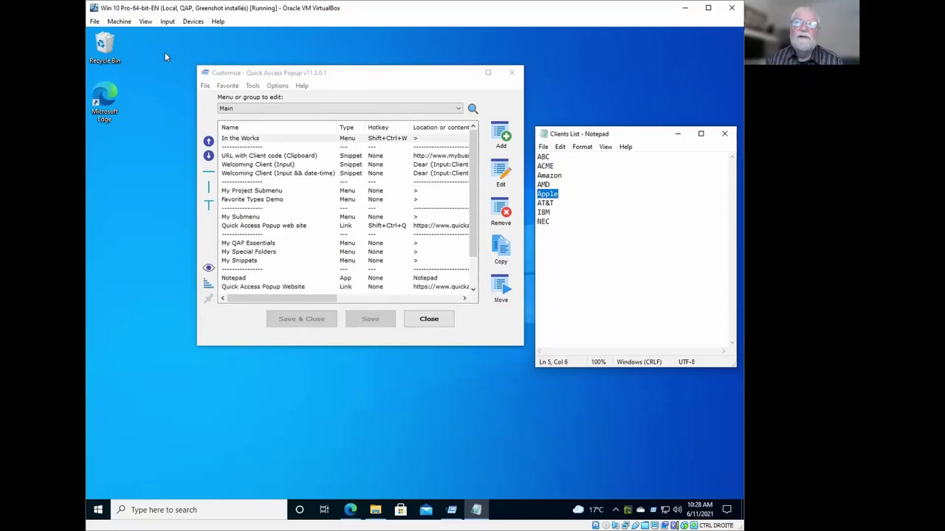
Start a new Notepad document and run the Welcoming Client (Input) snippet in it.
{"action": "left_click", "coordinate": [544, 147]}
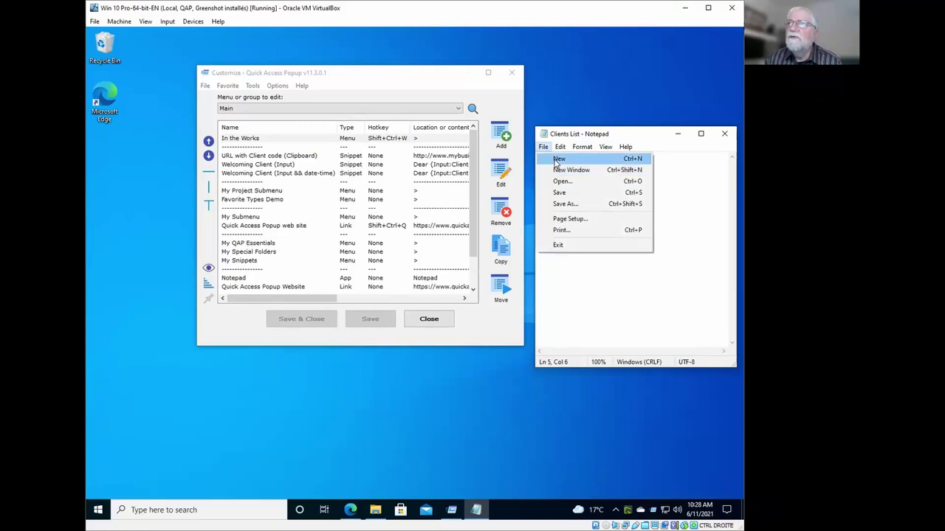
{"action": "left_click", "coordinate": [559, 158]}
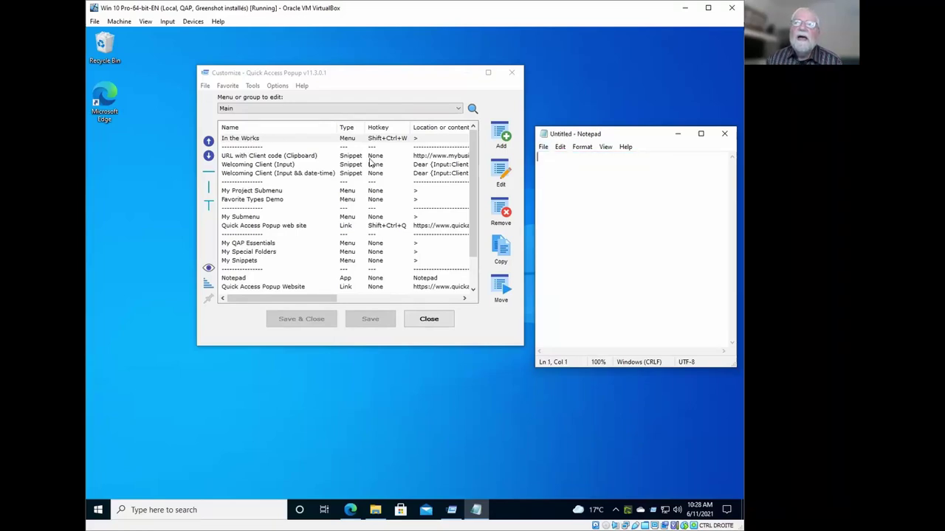
{"action": "middle_click", "coordinate": [549, 164]}
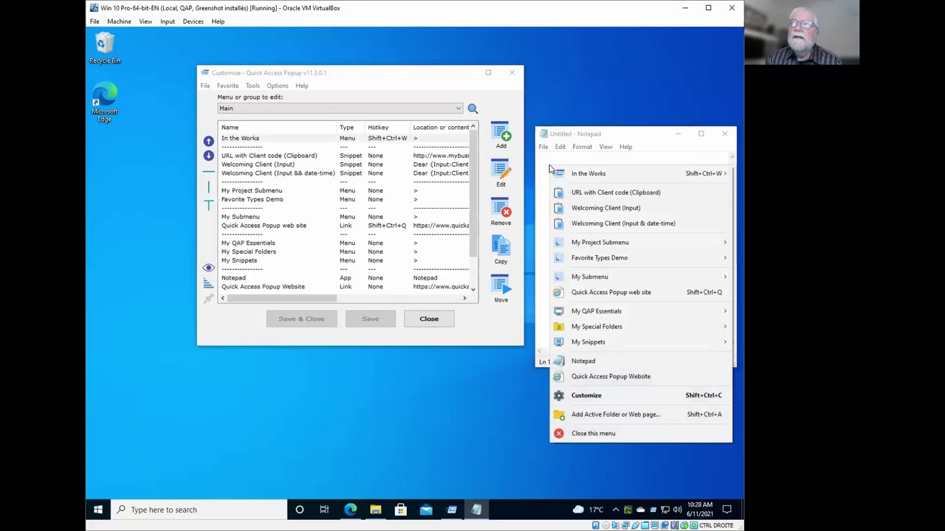
{"action": "left_click", "coordinate": [596, 209]}
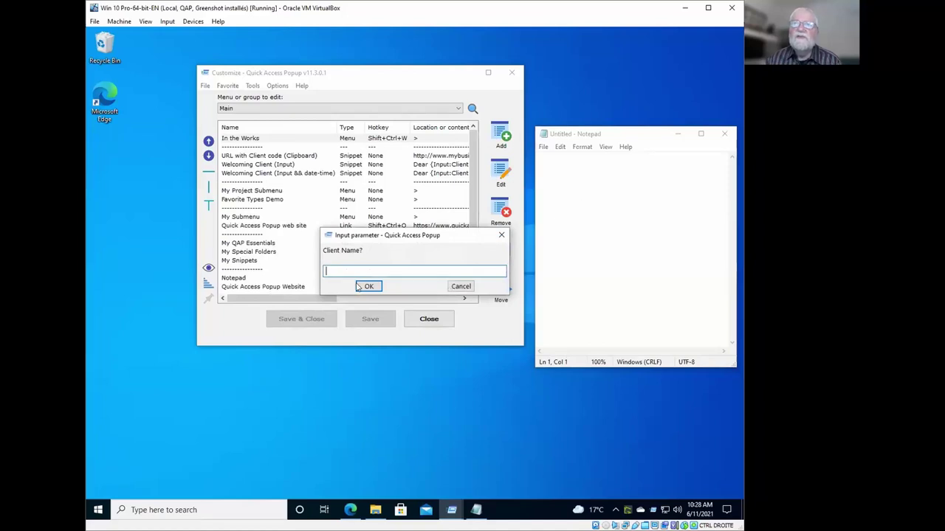
Enter the client's name for the greeting, then select the Welcoming Client (Input && date-time) entry.
{"action": "type", "text": "Jo"}
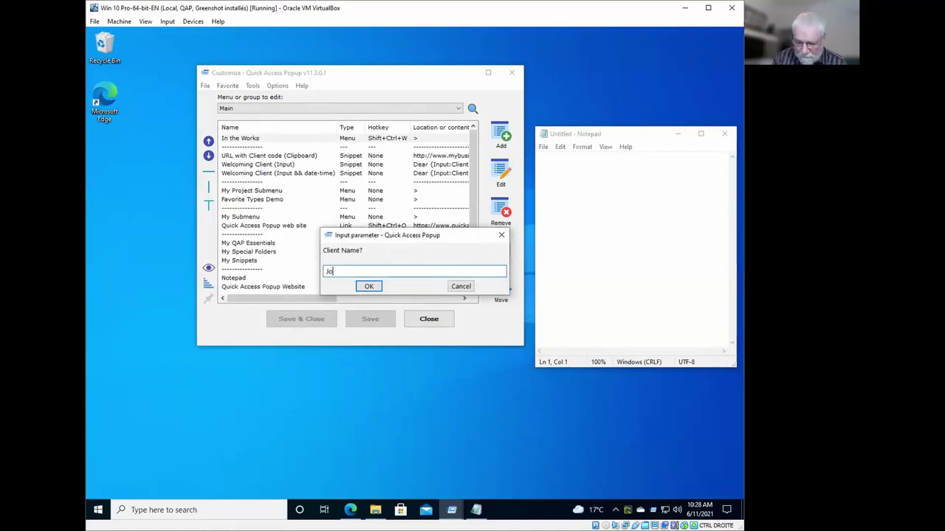
{"action": "type", "text": "e "}
{"action": "type", "text": "Client"}
{"action": "key", "text": "Return"}
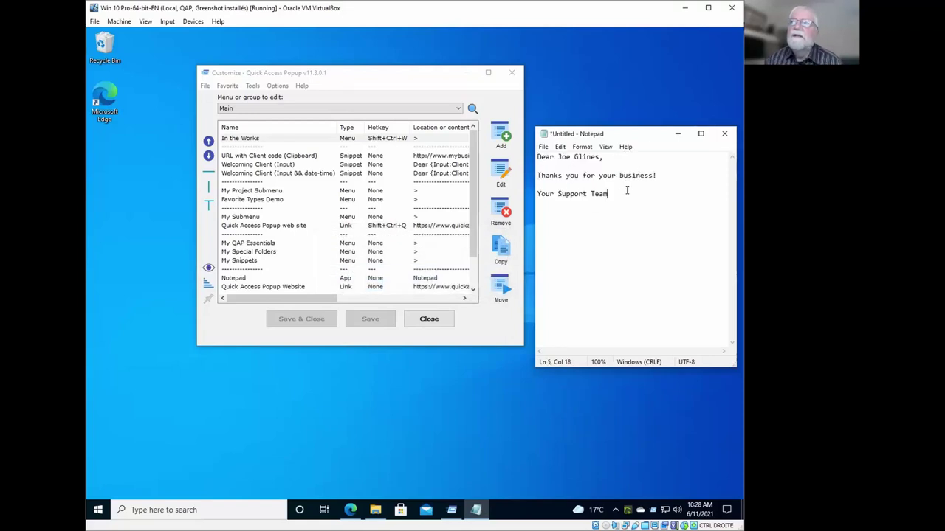
{"action": "left_click_drag", "start_coordinate": [557, 156], "coordinate": [595, 157]}
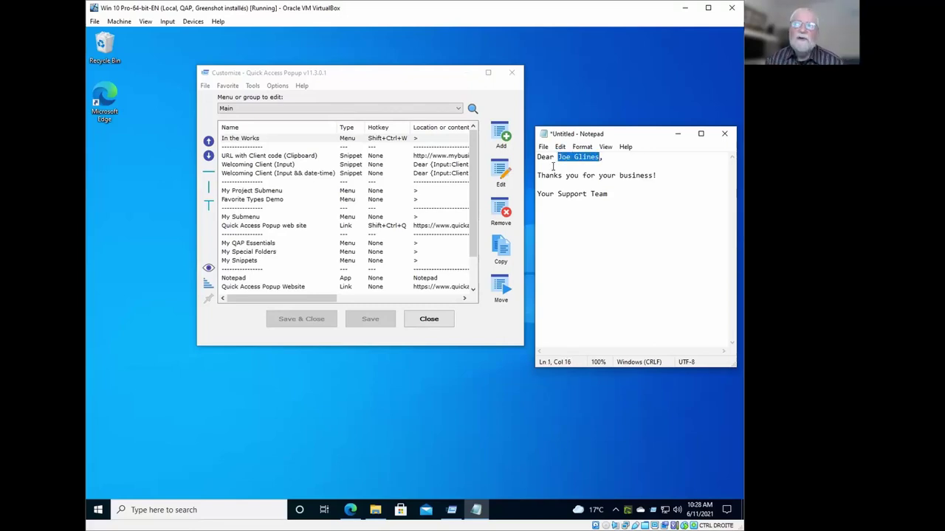
{"action": "left_click", "coordinate": [239, 175]}
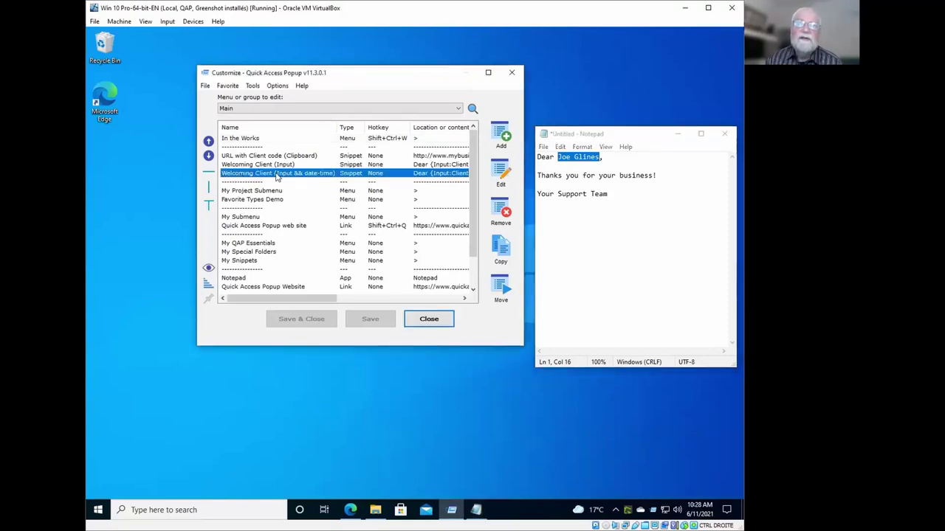
Clear the letter and insert the Welcoming Client (Input & date-time) snippet, confirming the client name.
{"action": "left_click_drag", "start_coordinate": [630, 204], "coordinate": [524, 161]}
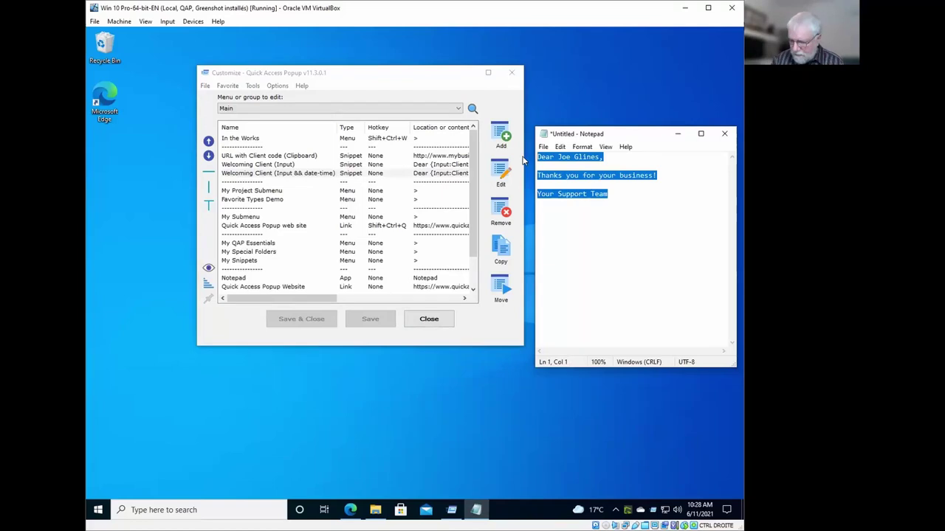
{"action": "key", "text": "Delete"}
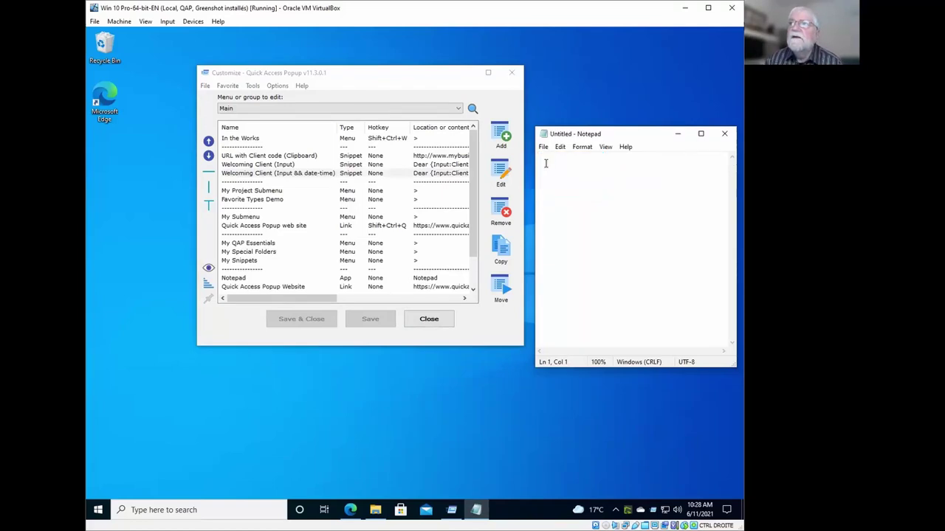
{"action": "middle_click", "coordinate": [546, 163]}
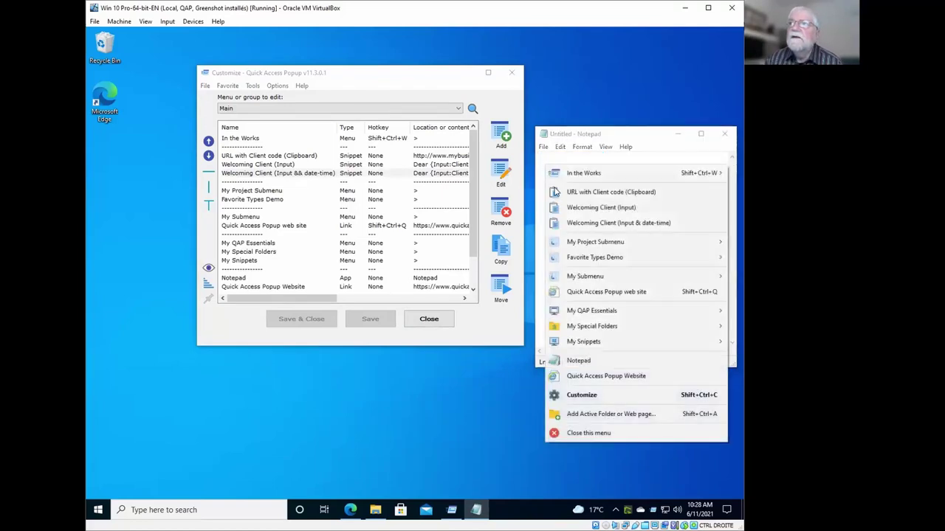
{"action": "left_click", "coordinate": [631, 225]}
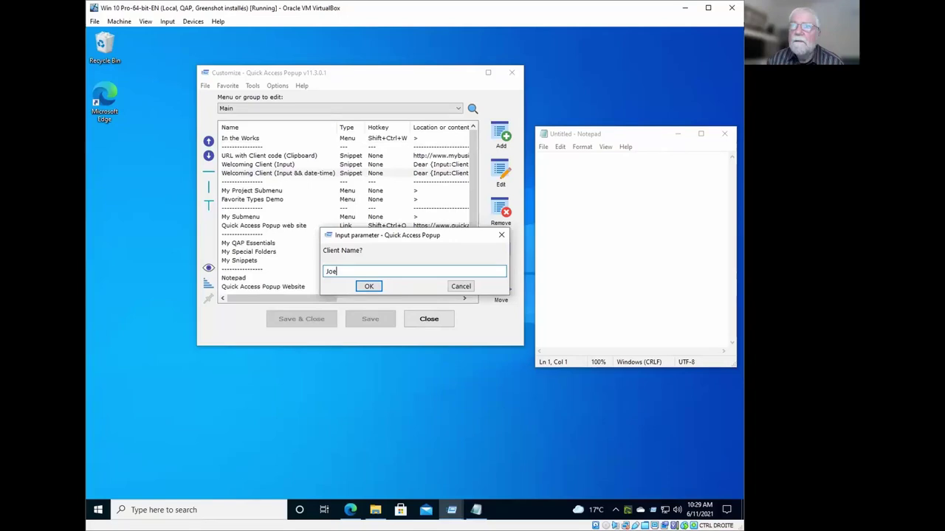
{"action": "left_click", "coordinate": [368, 286]}
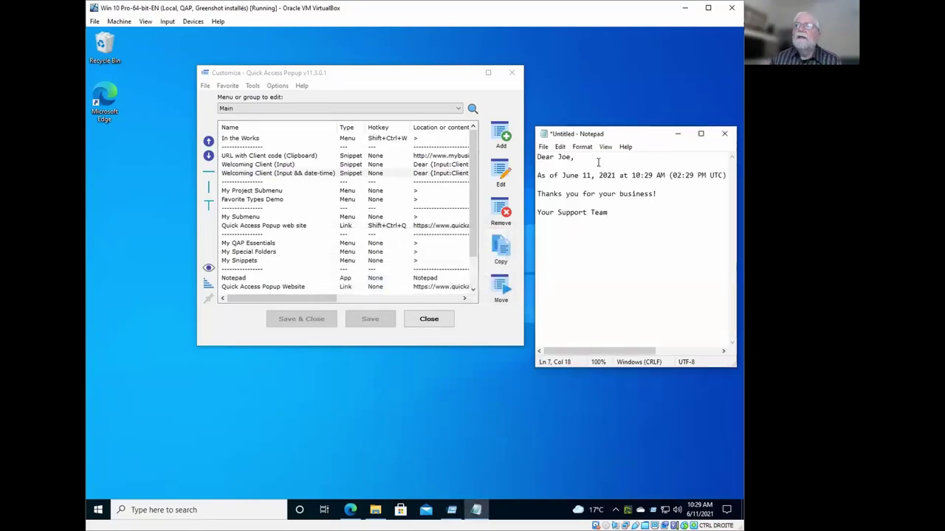
Highlight the inserted June 11, 2021 at 10:29 AM date and 02:29 PM UTC time.
{"action": "left_click_drag", "start_coordinate": [562, 175], "coordinate": [726, 175]}
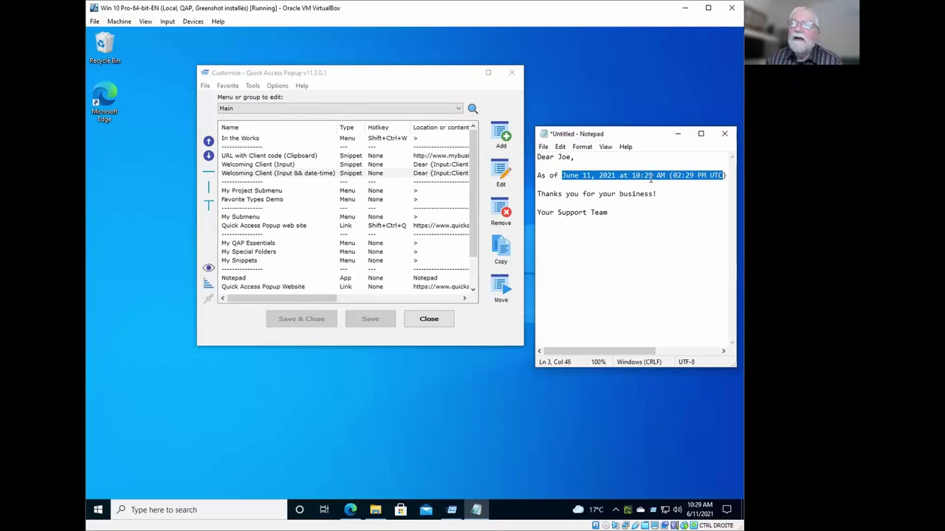
{"action": "left_click", "coordinate": [624, 169]}
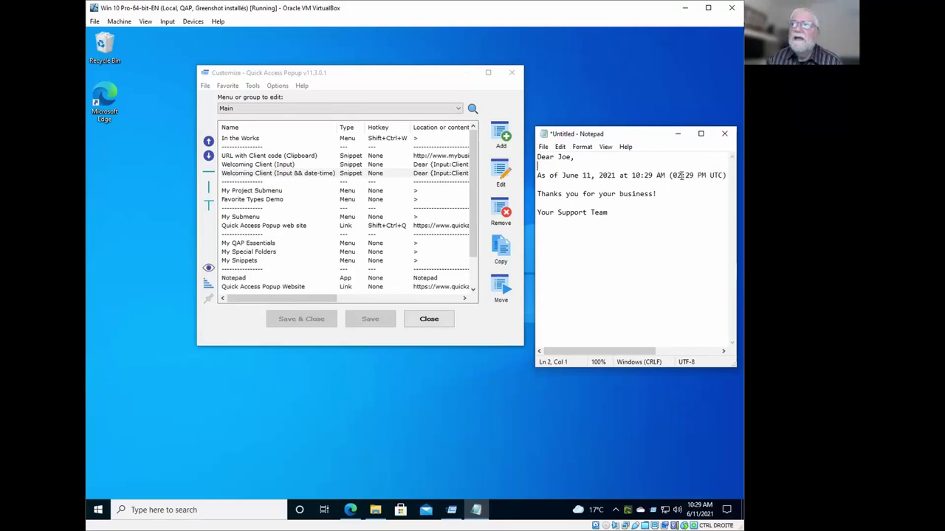
{"action": "left_click_drag", "start_coordinate": [672, 175], "coordinate": [694, 175]}
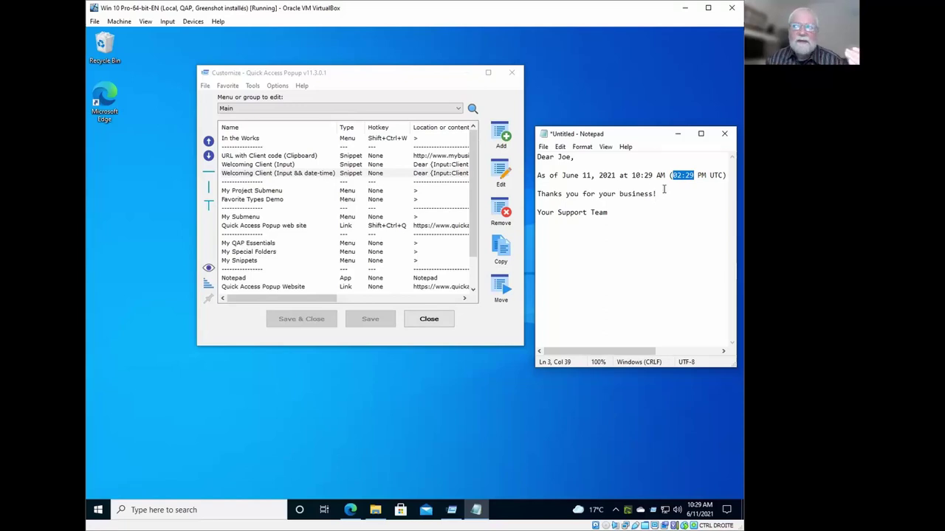
{"action": "left_click", "coordinate": [555, 175]}
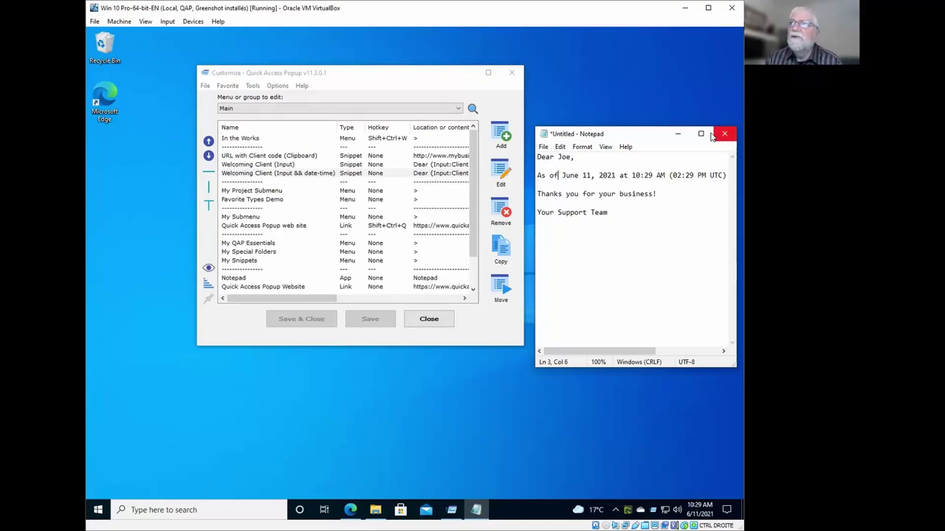
Remove the URL with Client code snippet and start a new snippet named 'URI with Clipboard'.
{"action": "left_click", "coordinate": [254, 155]}
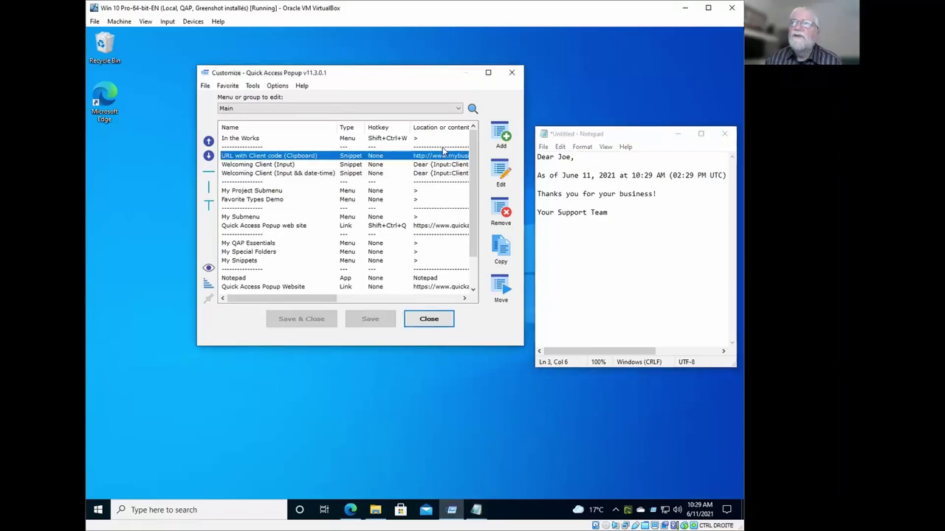
{"action": "left_click", "coordinate": [500, 211]}
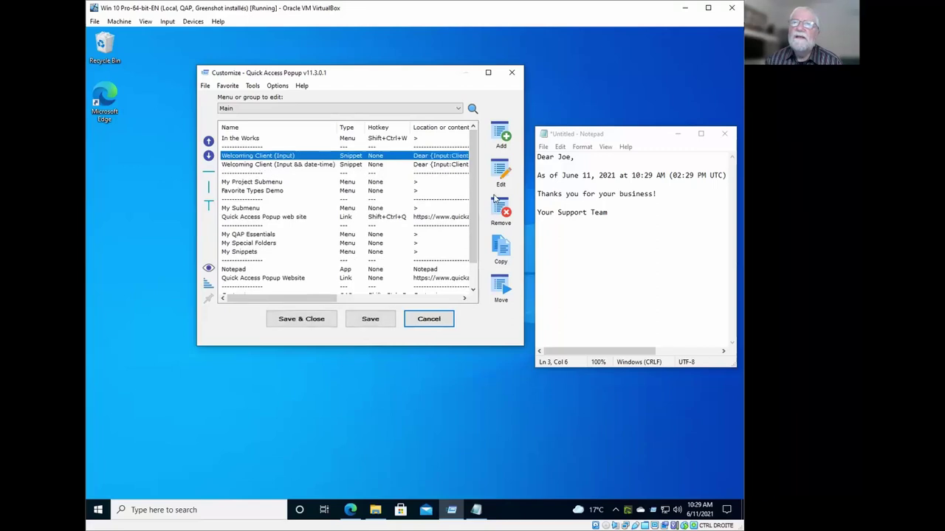
{"action": "left_click", "coordinate": [500, 133]}
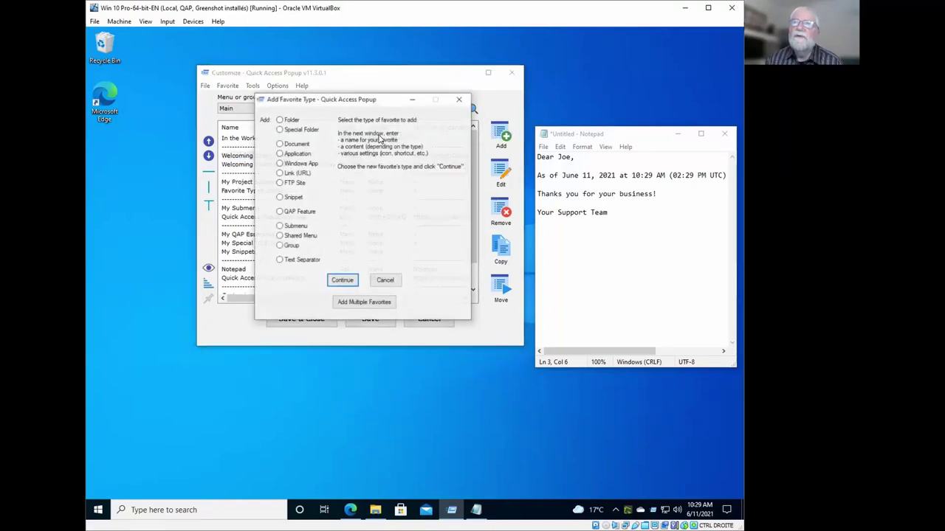
{"action": "left_click", "coordinate": [285, 198]}
{"action": "left_click", "coordinate": [341, 280]}
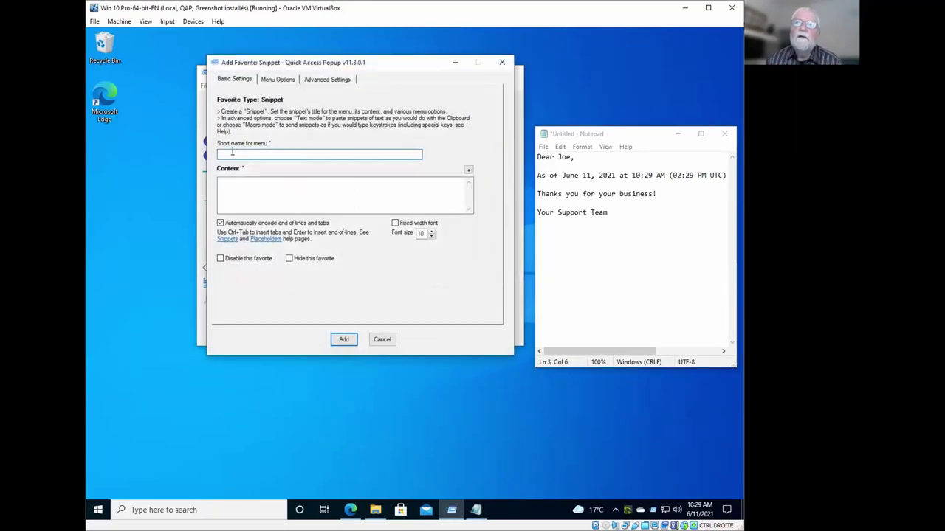
{"action": "type", "text": "URl with Clipboard"}
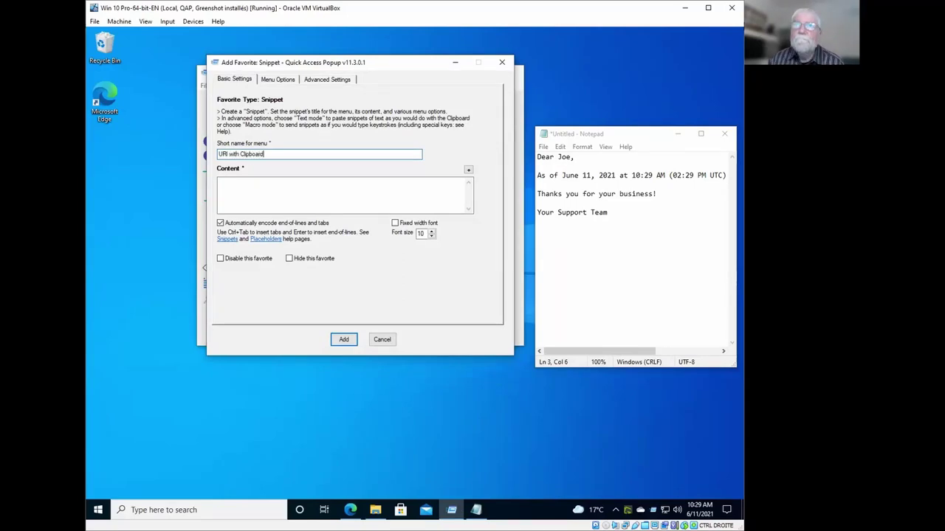
{"action": "left_click", "coordinate": [236, 199]}
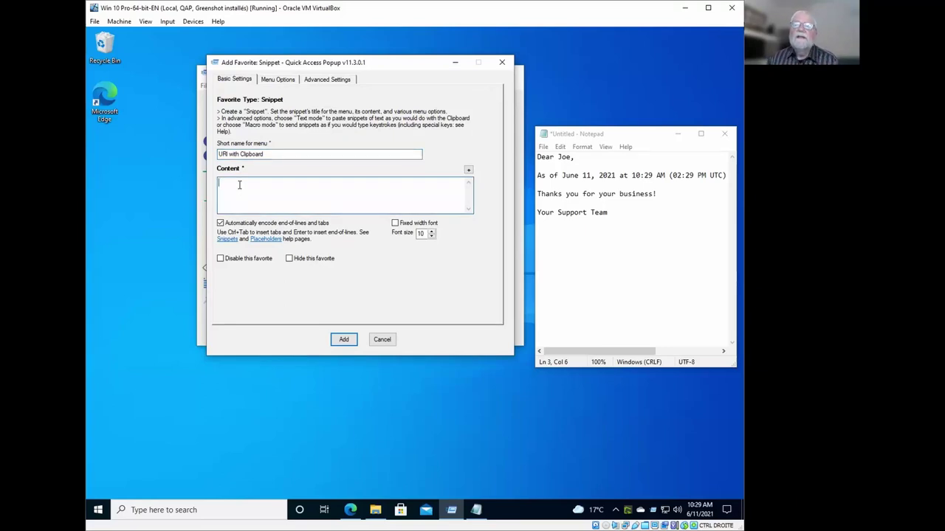
{"action": "key", "text": "alt+Tab"}
{"action": "key", "text": "alt+Tab"}
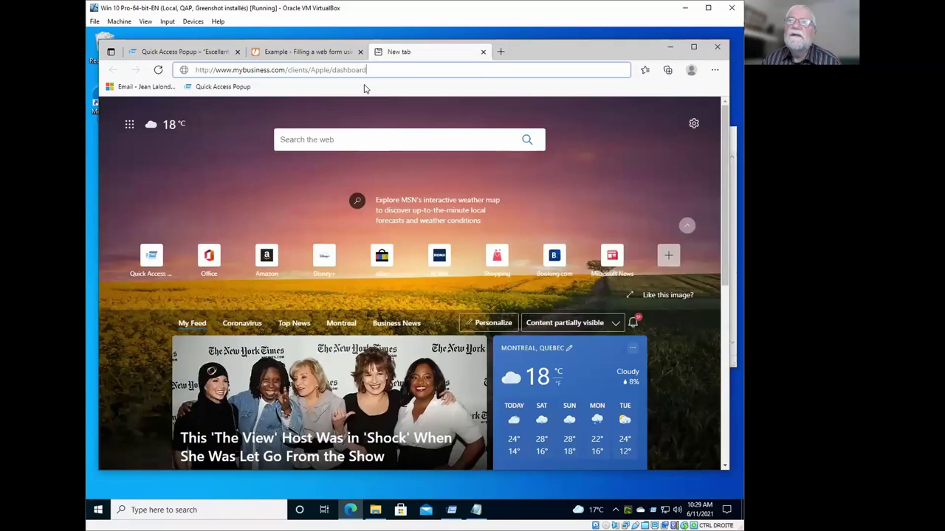
{"action": "key", "text": "ctrl+a"}
{"action": "key", "text": "ctrl+x"}
{"action": "key", "text": "ctrl+z"}
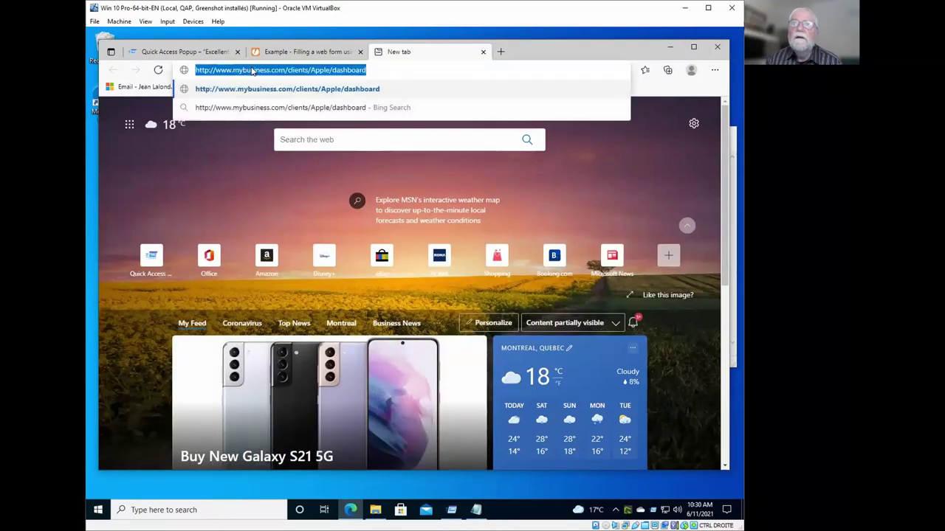
{"action": "right_click", "coordinate": [252, 72]}
{"action": "left_click", "coordinate": [284, 153]}
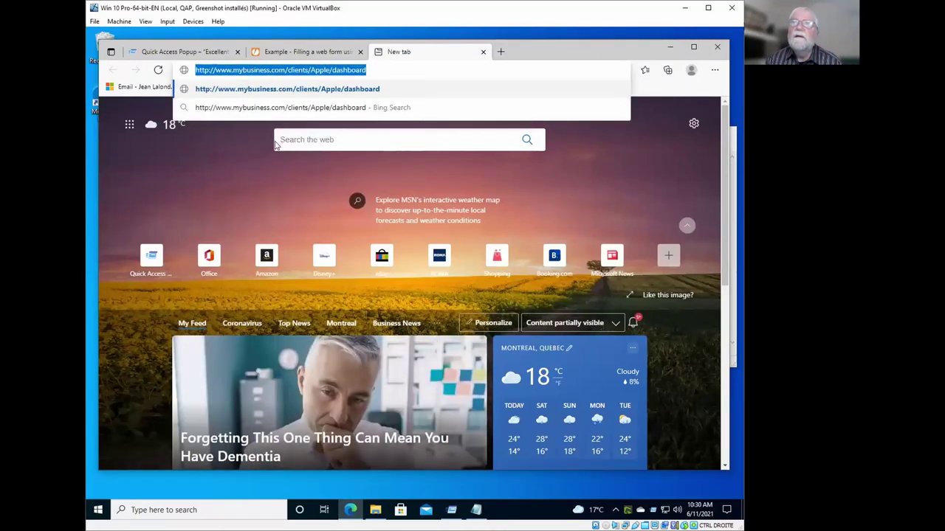
Paste the Apple dashboard URL into the new snippet's content.
{"action": "left_click", "coordinate": [670, 46]}
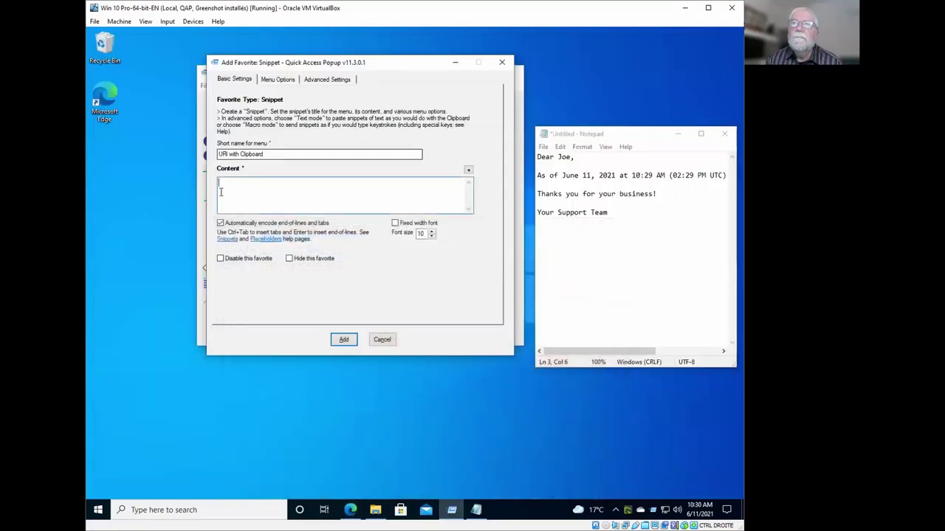
{"action": "right_click", "coordinate": [234, 187]}
{"action": "left_click", "coordinate": [221, 181]}
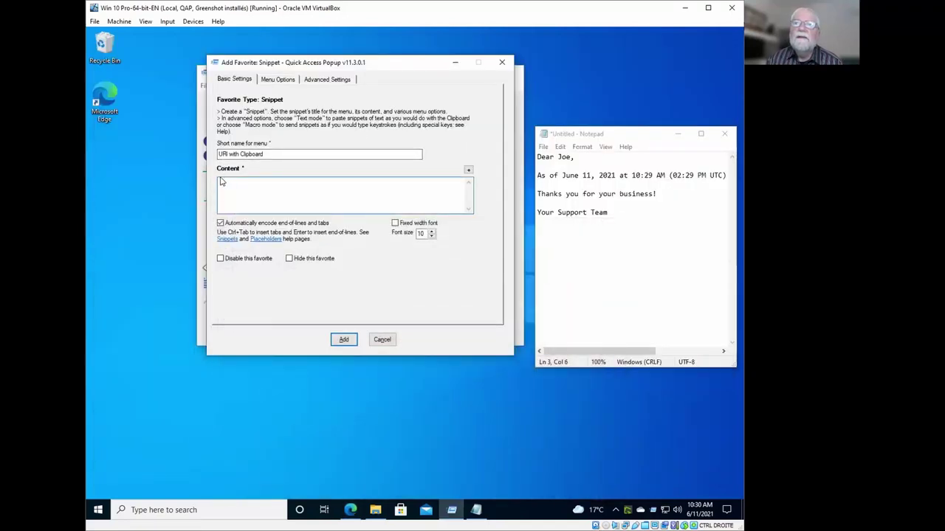
{"action": "right_click", "coordinate": [222, 181]}
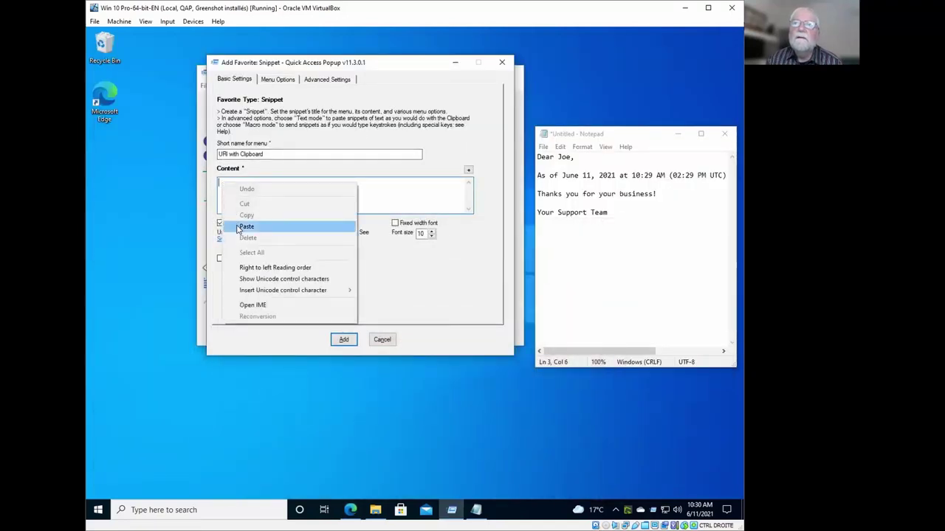
{"action": "left_click", "coordinate": [241, 226]}
Replace Apple with {Clipboard} in the URL and add the snippet to the menu.
{"action": "left_click_drag", "start_coordinate": [326, 182], "coordinate": [339, 183]}
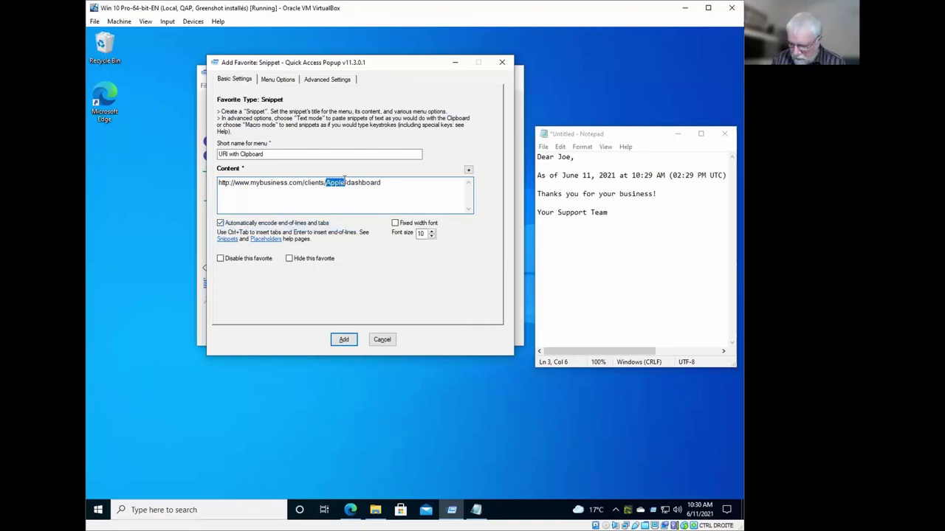
{"action": "type", "text": "{}"}
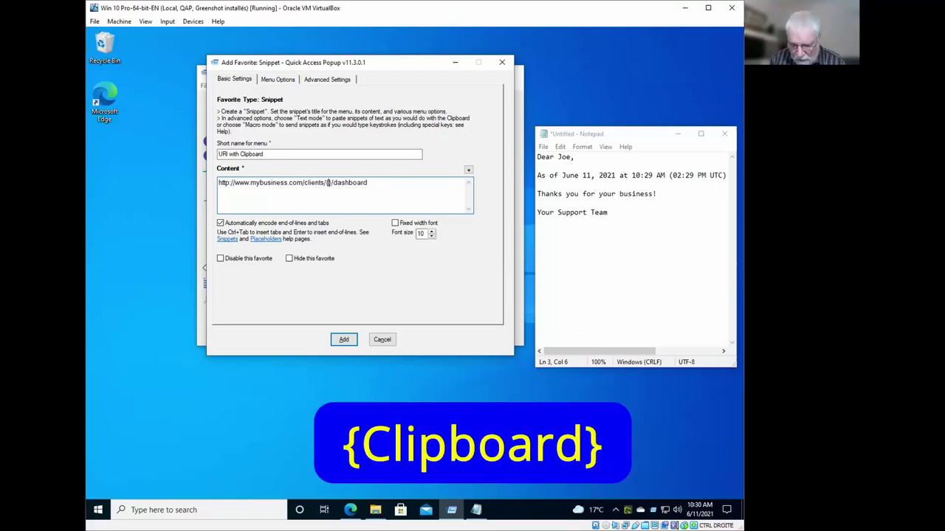
{"action": "type", "text": "Clipboard"}
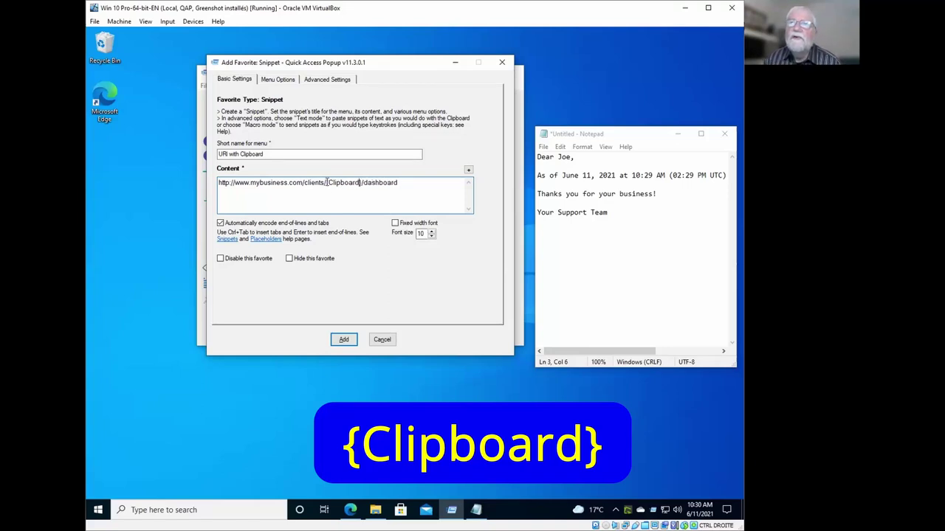
{"action": "left_click_drag", "start_coordinate": [326, 183], "coordinate": [360, 181]}
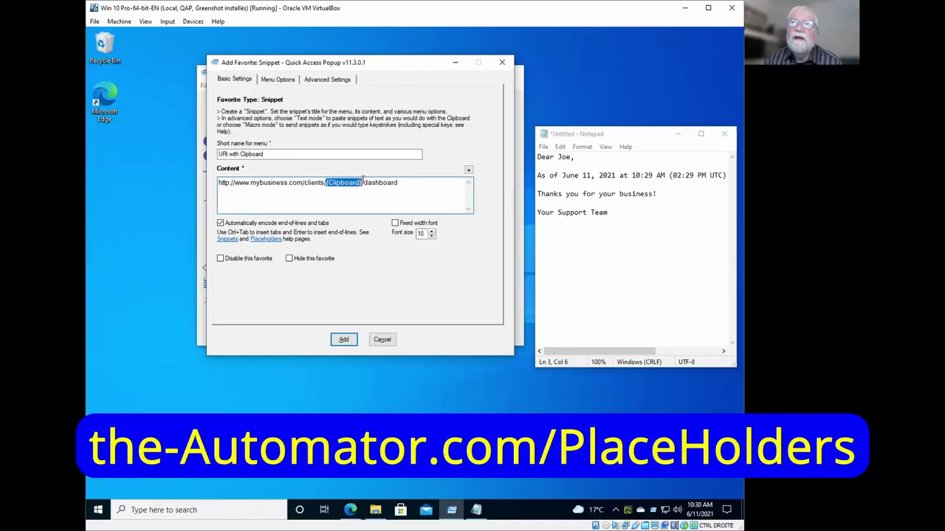
{"action": "left_click", "coordinate": [344, 341]}
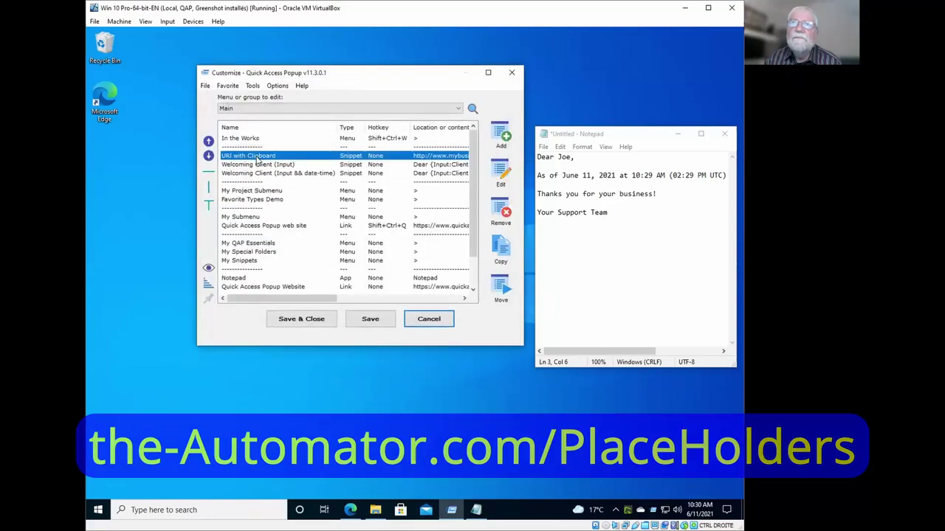
Save the QAP menu changes, copy 'Team' from the letter's signature, and bring Edge forward.
{"action": "left_click", "coordinate": [371, 319]}
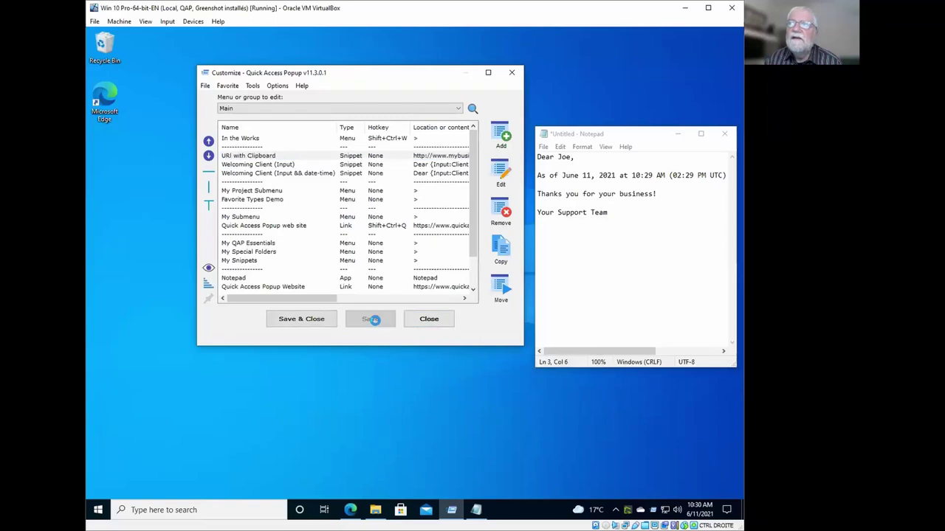
{"action": "left_click", "coordinate": [570, 212]}
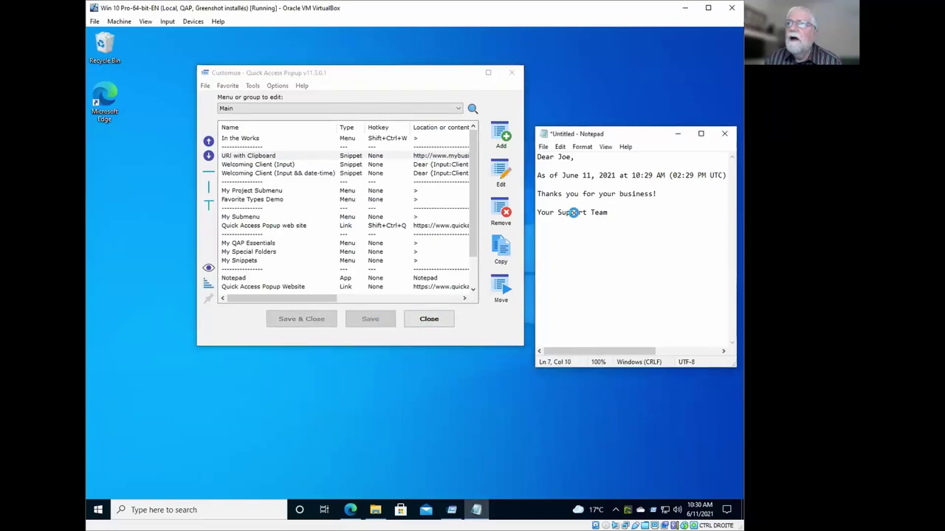
{"action": "double_click", "coordinate": [572, 213]}
{"action": "right_click", "coordinate": [572, 213]}
{"action": "left_click", "coordinate": [559, 232]}
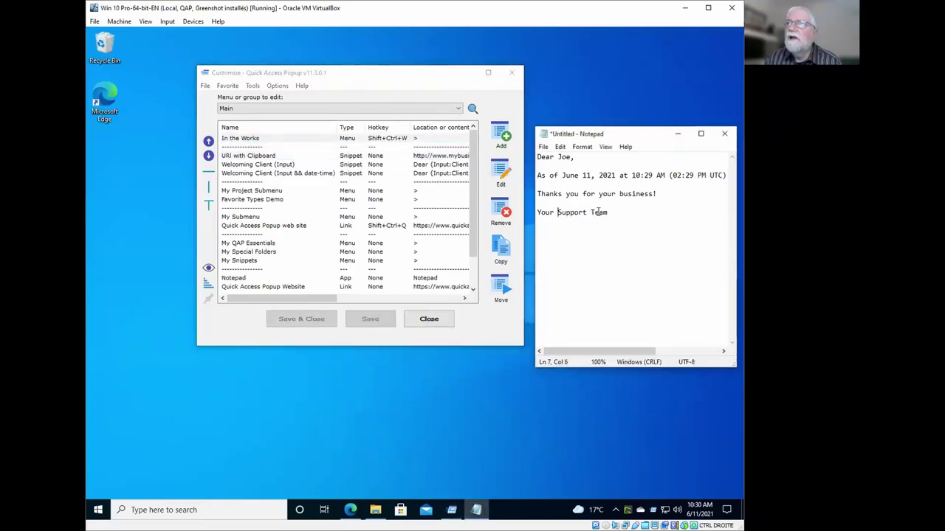
{"action": "double_click", "coordinate": [598, 213]}
{"action": "right_click", "coordinate": [598, 212]}
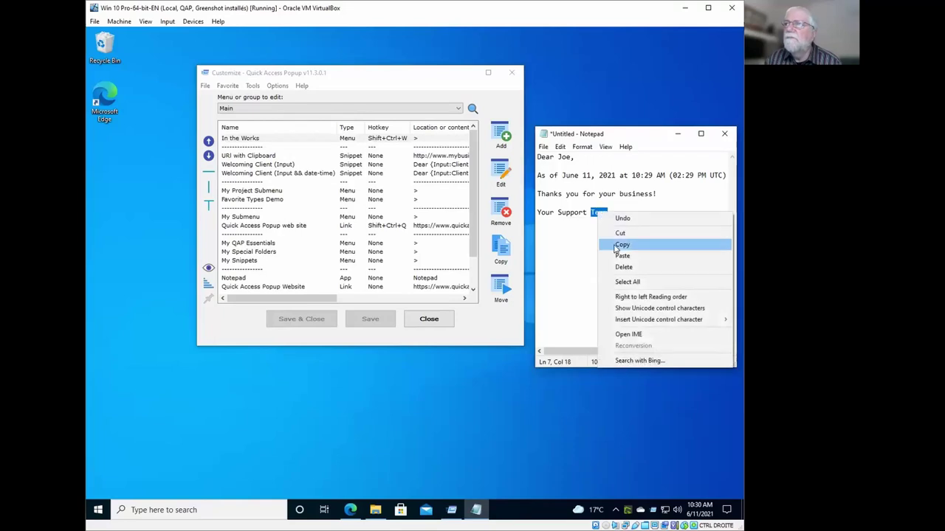
{"action": "left_click", "coordinate": [612, 246]}
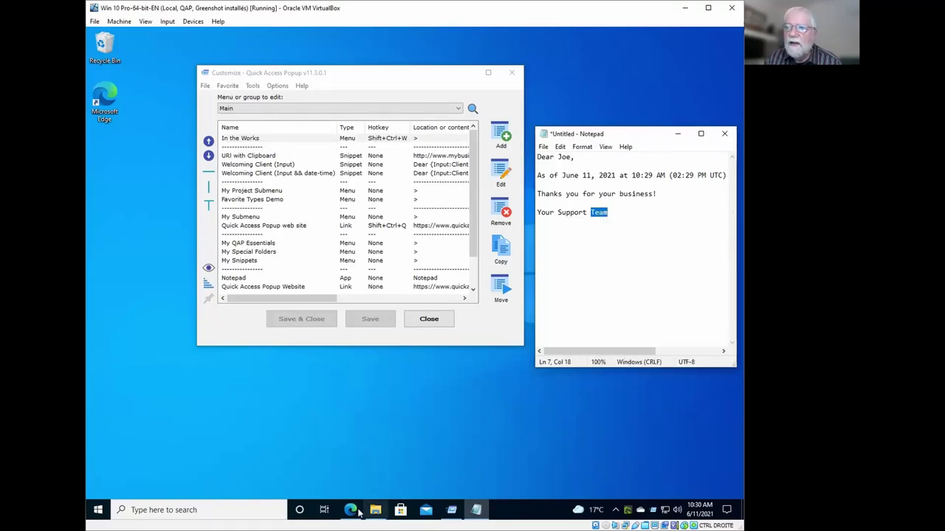
{"action": "left_click", "coordinate": [349, 510]}
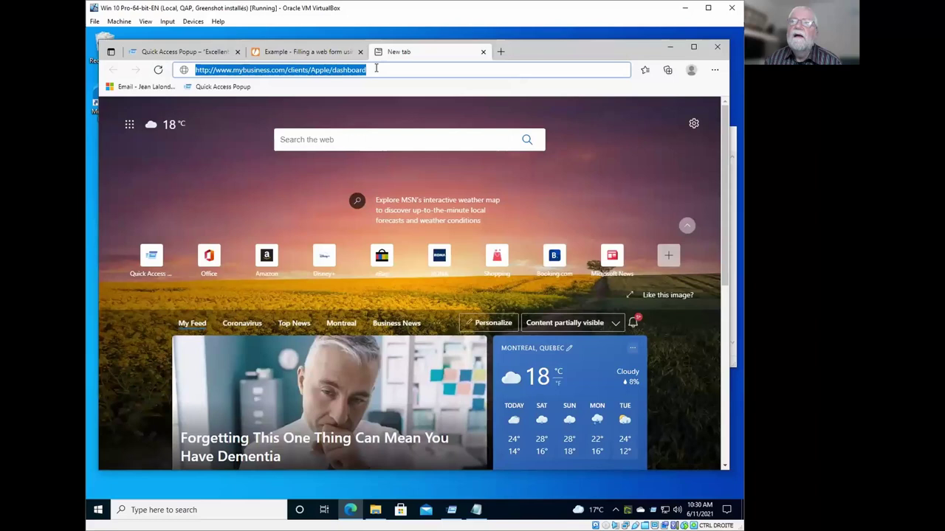
Replace Edge's address with the URI with Clipboard snippet, giving .../clients/Team/dashboard, then minimize Edge.
{"action": "key", "text": "ctrl+a"}
{"action": "key", "text": "Delete"}
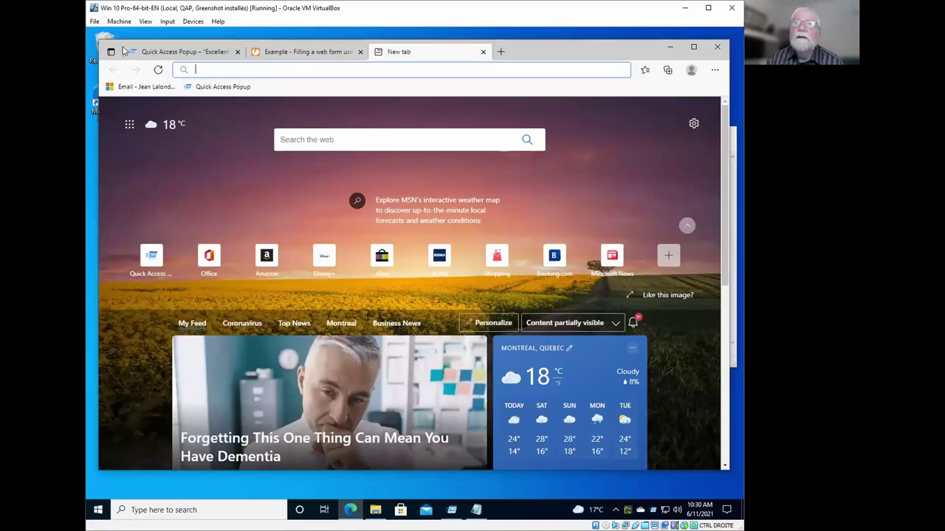
{"action": "middle_click", "coordinate": [201, 71]}
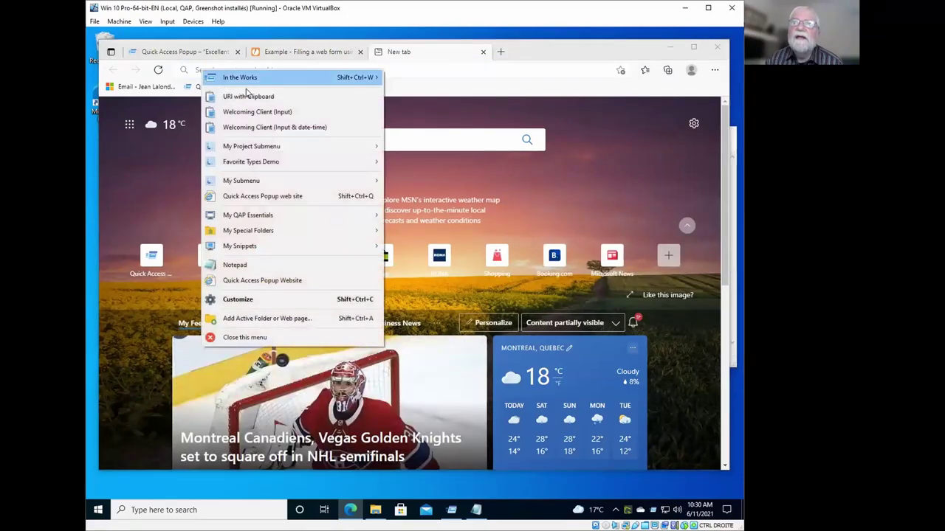
{"action": "left_click", "coordinate": [264, 97]}
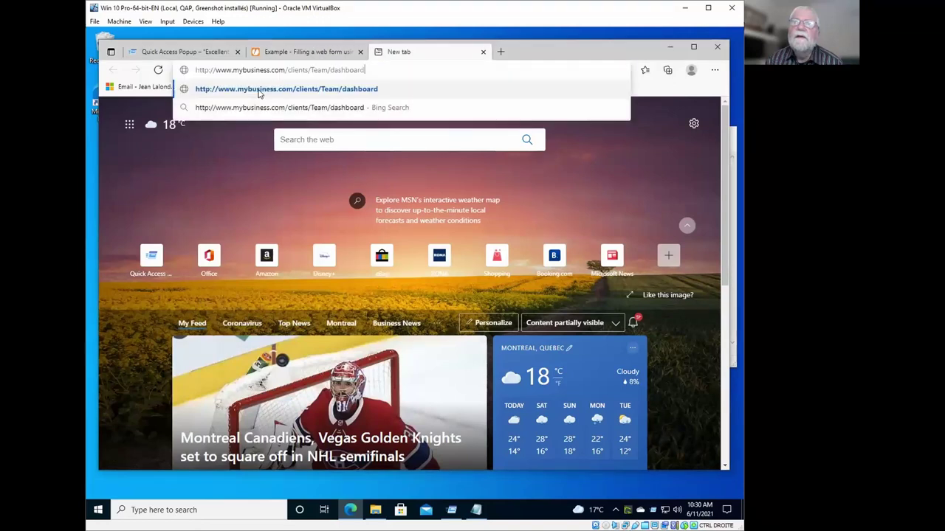
{"action": "double_click", "coordinate": [315, 69]}
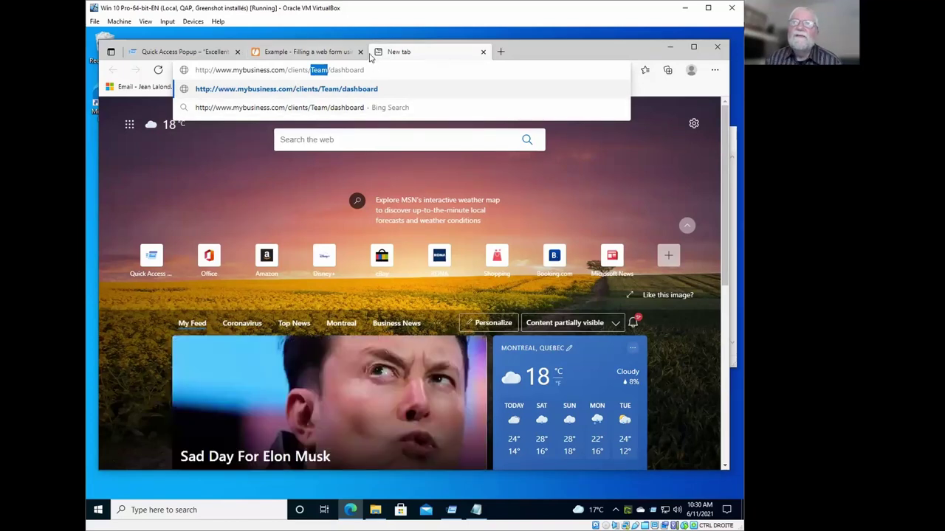
{"action": "left_click", "coordinate": [667, 47]}
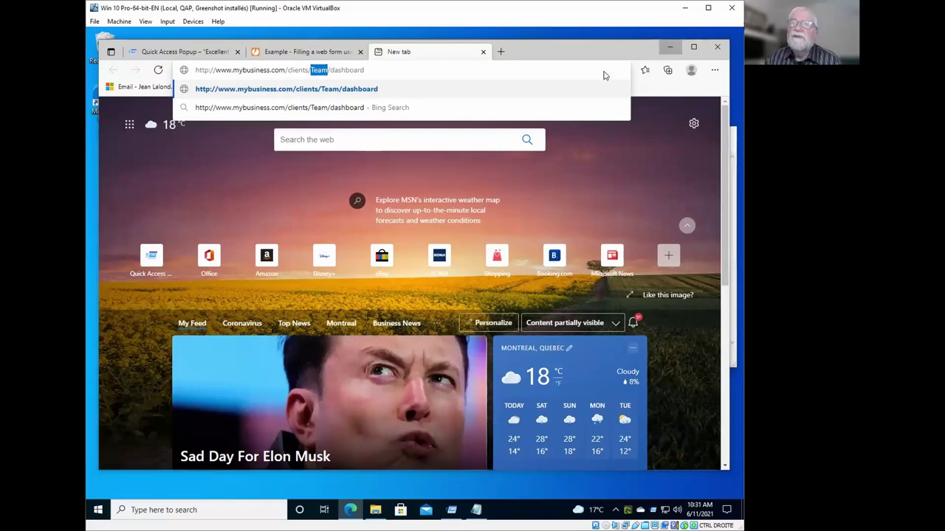
{"action": "left_click", "coordinate": [246, 165]}
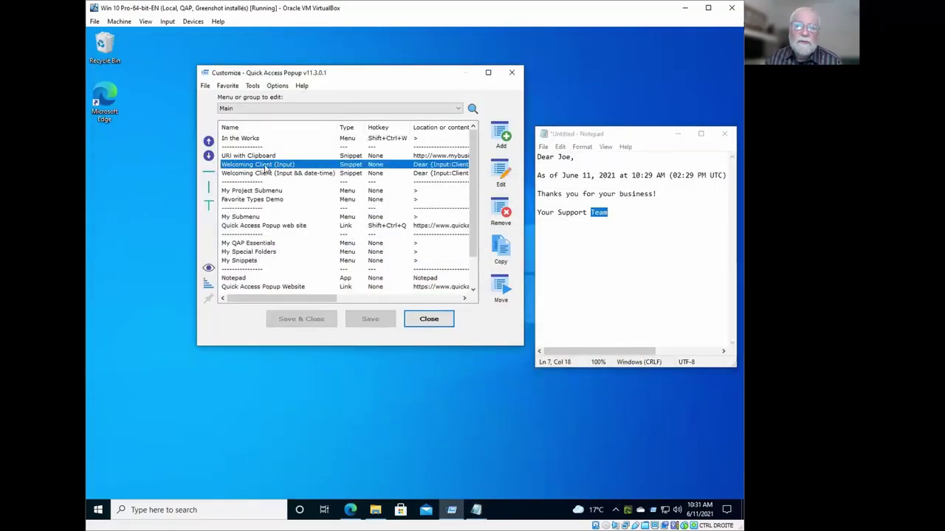
{"action": "double_click", "coordinate": [264, 170]}
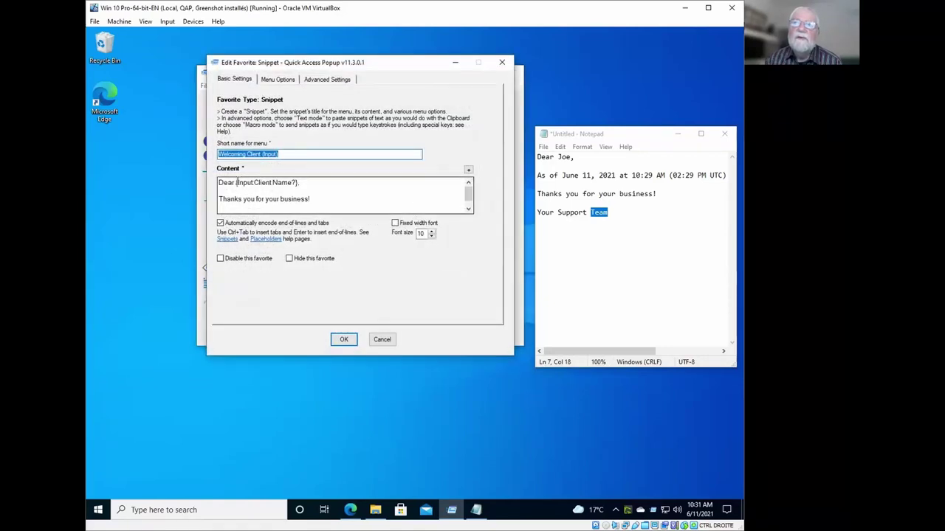
{"action": "left_click_drag", "start_coordinate": [237, 182], "coordinate": [254, 182]}
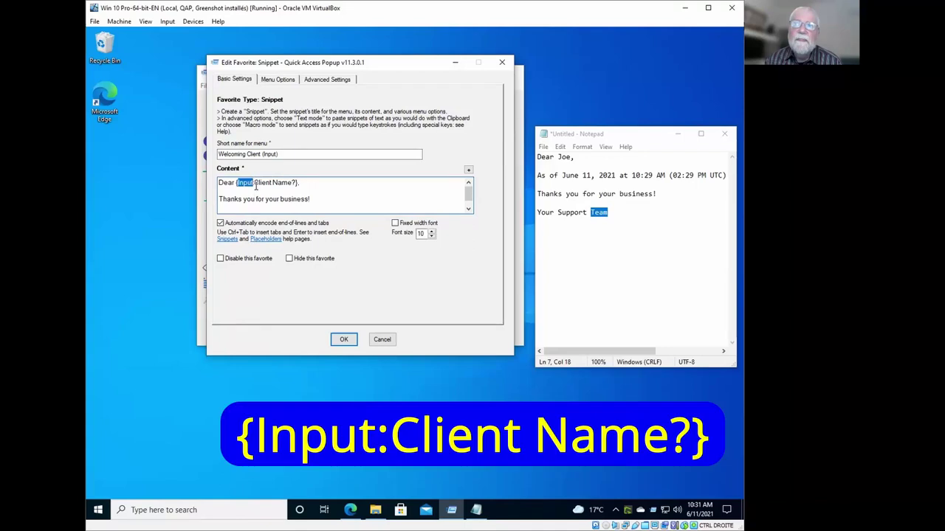
{"action": "left_click", "coordinate": [256, 182]}
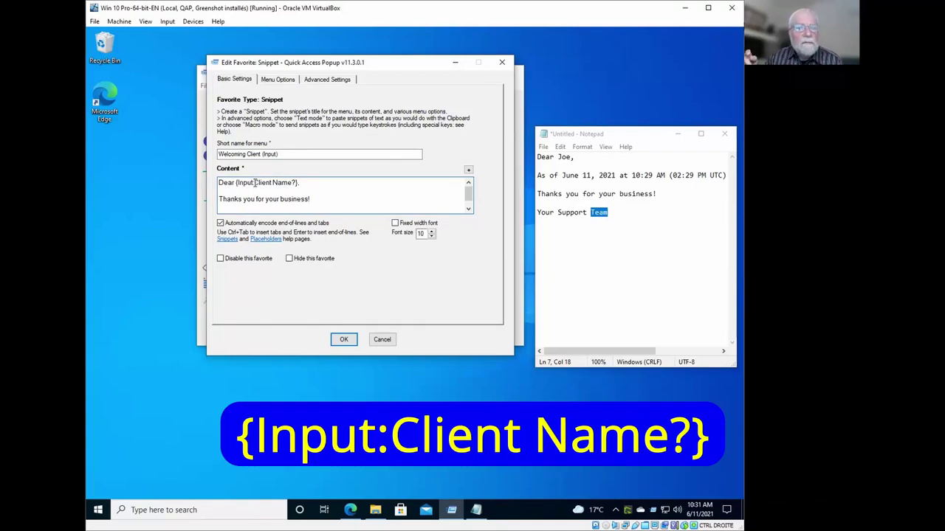
{"action": "left_click_drag", "start_coordinate": [255, 182], "coordinate": [291, 183]}
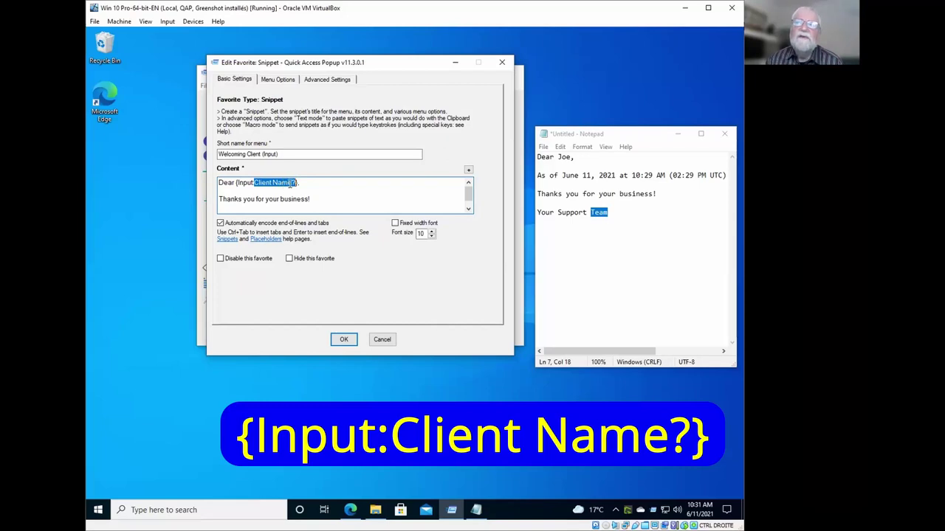
{"action": "left_click", "coordinate": [298, 183]}
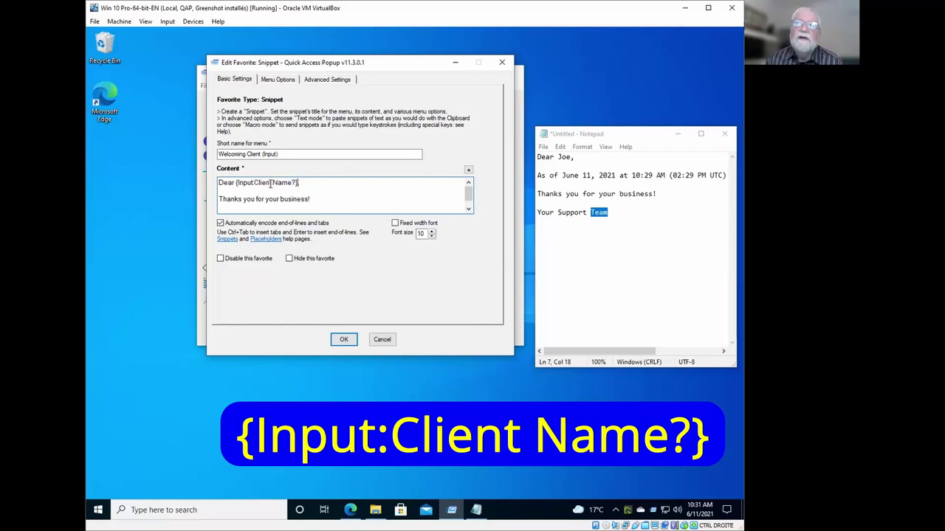
{"action": "left_click_drag", "start_coordinate": [236, 183], "coordinate": [256, 182]}
{"action": "left_click", "coordinate": [255, 183]}
{"action": "left_click", "coordinate": [377, 340]}
Open the Welcoming Client (Input && date-time) snippet and highlight its Input and {Now:MMMM d, yyyy} placeholders.
{"action": "double_click", "coordinate": [262, 175]}
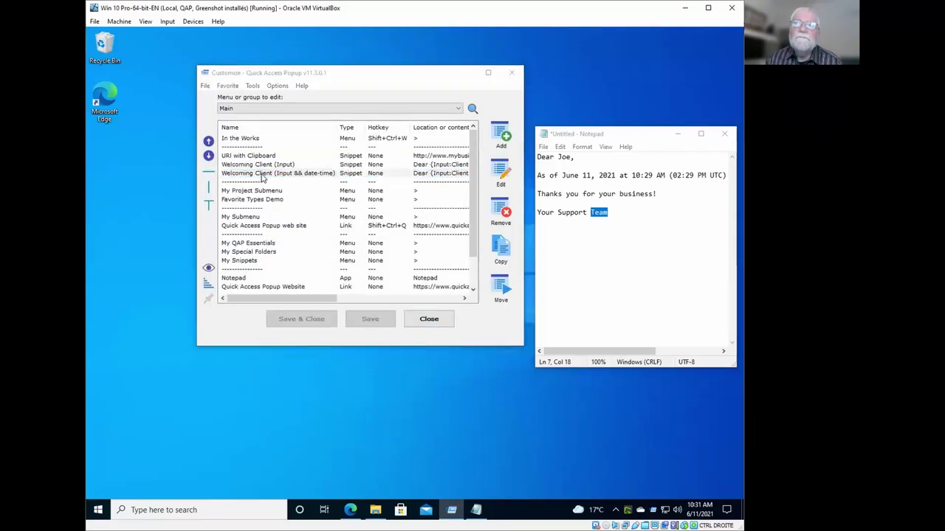
{"action": "left_click_drag", "start_coordinate": [237, 182], "coordinate": [251, 199]}
{"action": "left_click", "coordinate": [241, 194]}
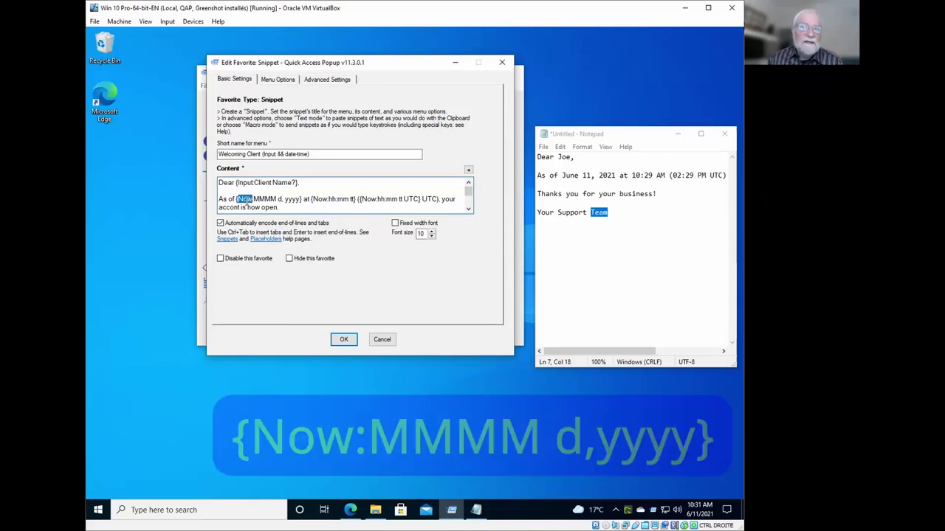
{"action": "left_click", "coordinate": [253, 199]}
{"action": "left_click_drag", "start_coordinate": [253, 199], "coordinate": [294, 198]}
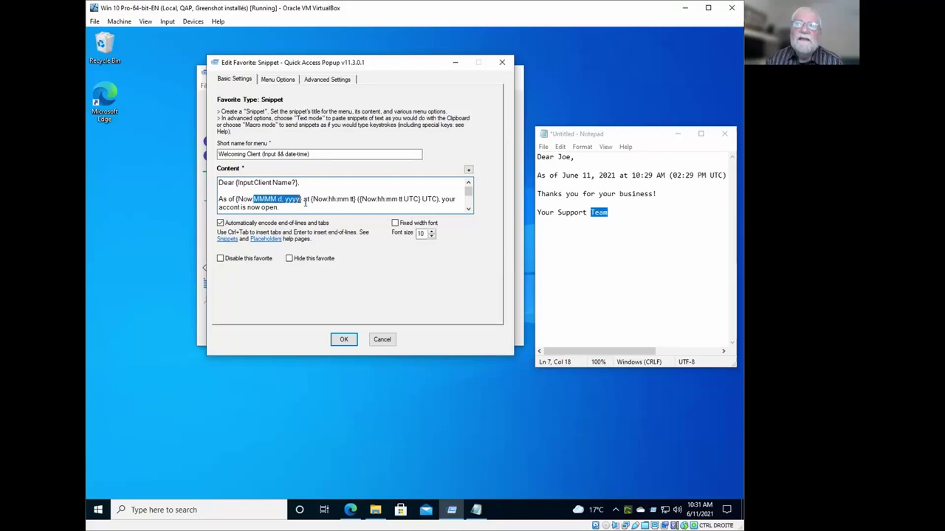
{"action": "left_click", "coordinate": [282, 199]}
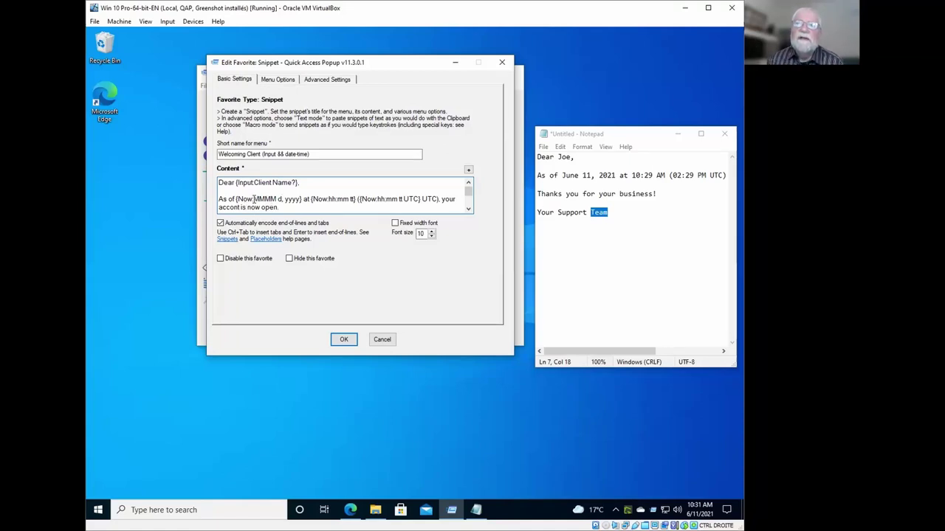
{"action": "left_click_drag", "start_coordinate": [254, 199], "coordinate": [306, 198]}
{"action": "left_click", "coordinate": [330, 199]}
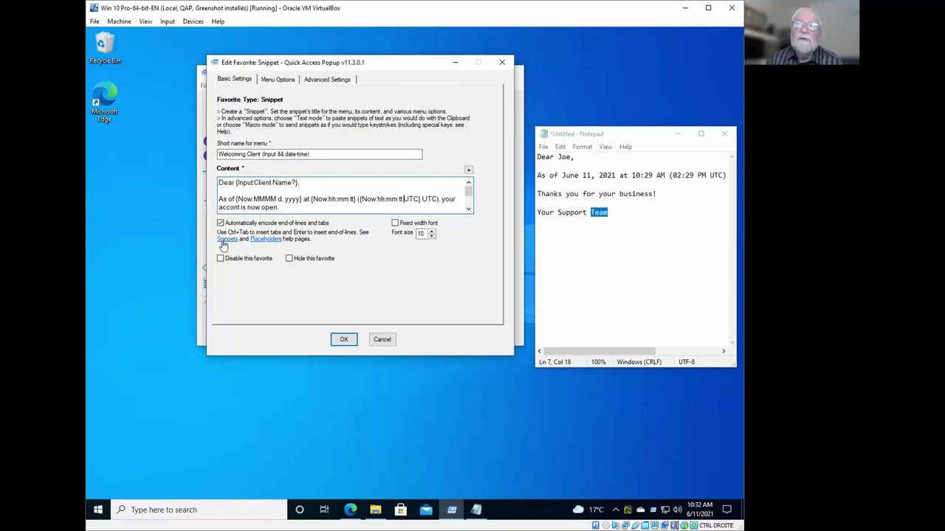
Open the Placeholders help page and highlight its placeholder mention.
{"action": "left_click", "coordinate": [262, 240]}
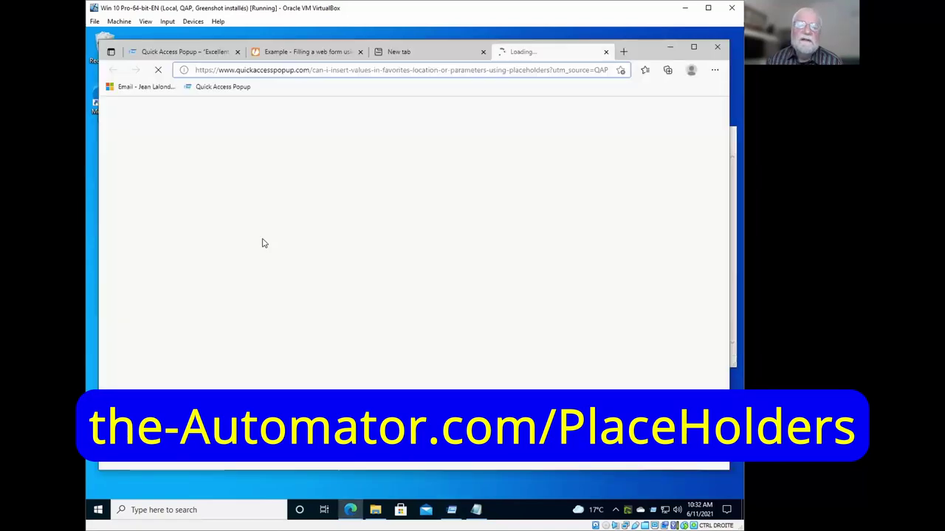
{"action": "scroll", "coordinate": [263, 242], "scroll_direction": "down", "scroll_amount": 3}
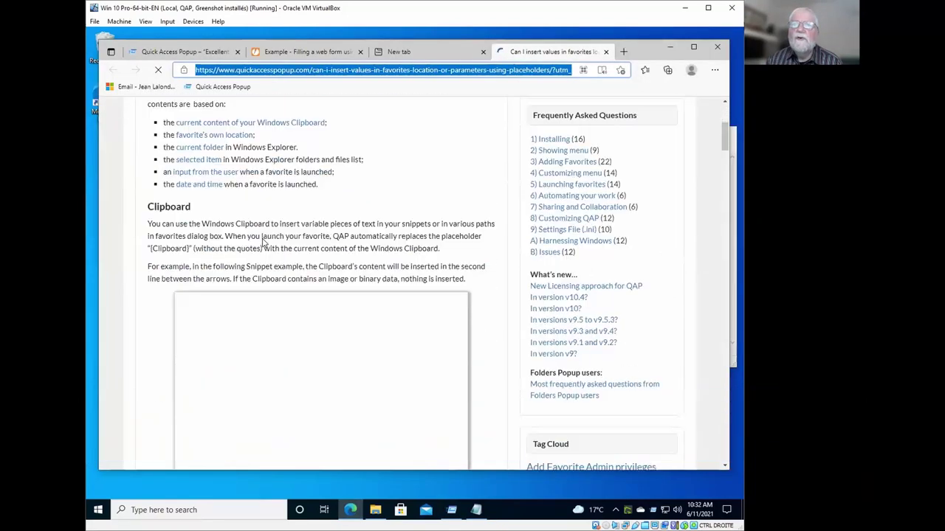
{"action": "left_click_drag", "start_coordinate": [149, 191], "coordinate": [189, 191]}
Scroll to the 'Current date or time' section and highlight its heading.
{"action": "scroll", "coordinate": [244, 368], "scroll_direction": "down", "scroll_amount": 5}
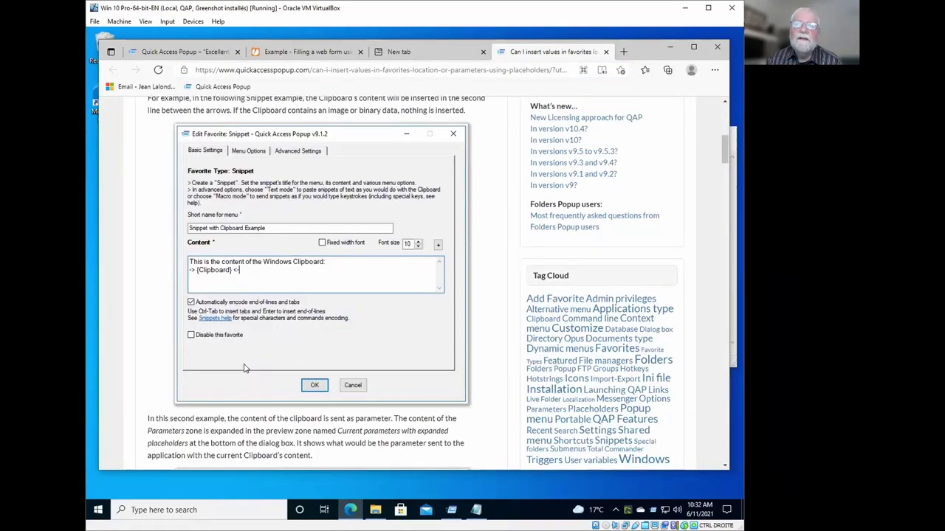
{"action": "scroll", "coordinate": [243, 368], "scroll_direction": "down", "scroll_amount": 7}
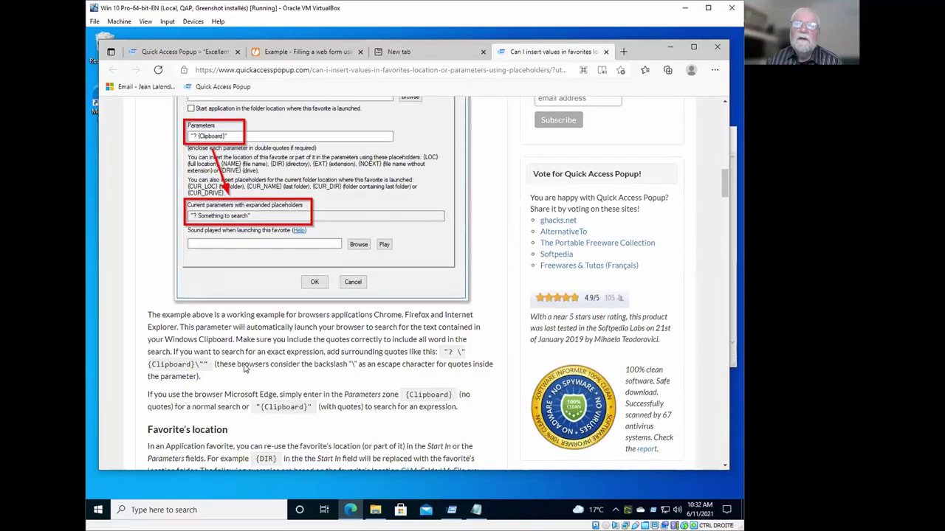
{"action": "scroll", "coordinate": [227, 290], "scroll_direction": "down", "scroll_amount": 1}
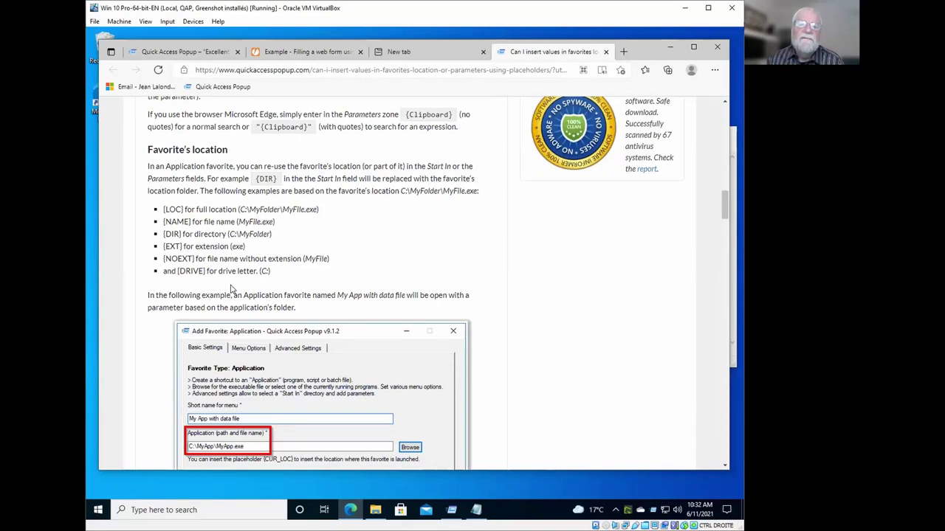
{"action": "scroll", "coordinate": [231, 290], "scroll_direction": "down", "scroll_amount": 5}
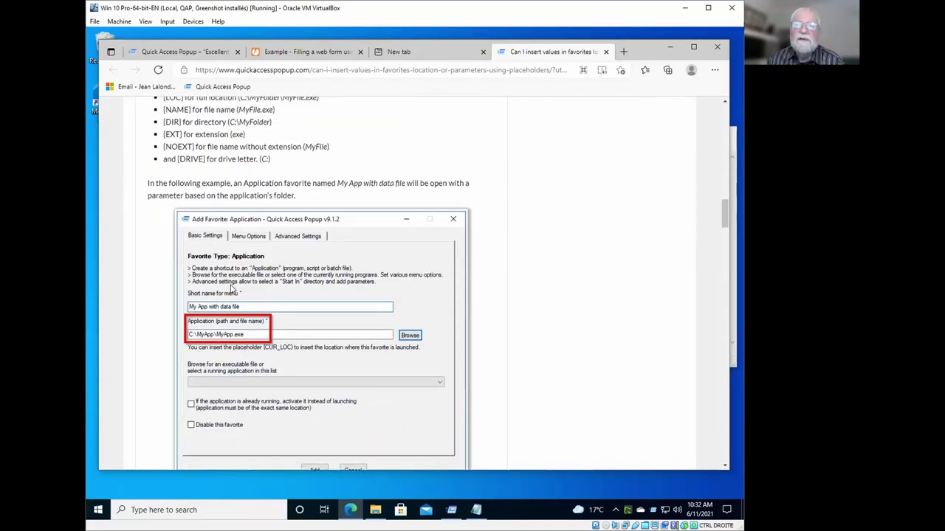
{"action": "scroll", "coordinate": [231, 289], "scroll_direction": "down", "scroll_amount": 5}
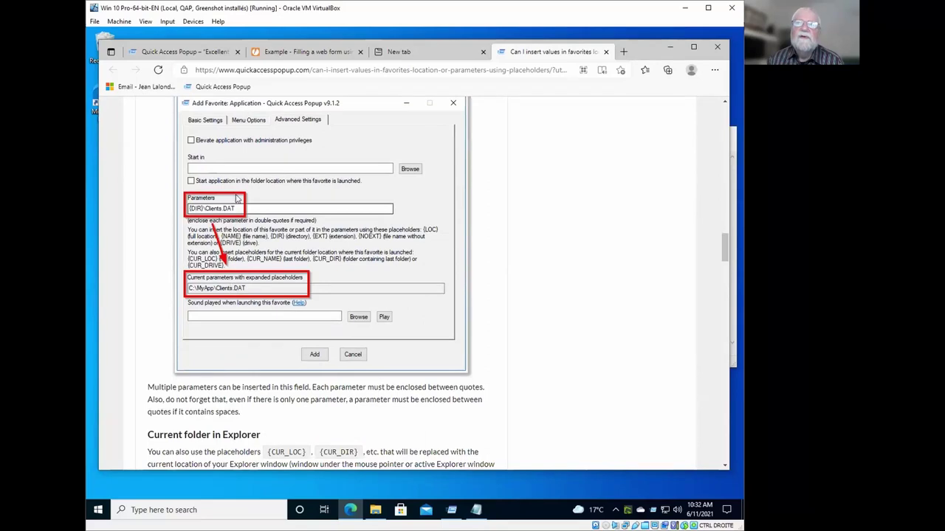
{"action": "scroll", "coordinate": [222, 236], "scroll_direction": "up", "scroll_amount": 2}
{"action": "scroll", "coordinate": [221, 214], "scroll_direction": "up", "scroll_amount": 3}
{"action": "scroll", "coordinate": [225, 199], "scroll_direction": "down", "scroll_amount": 8}
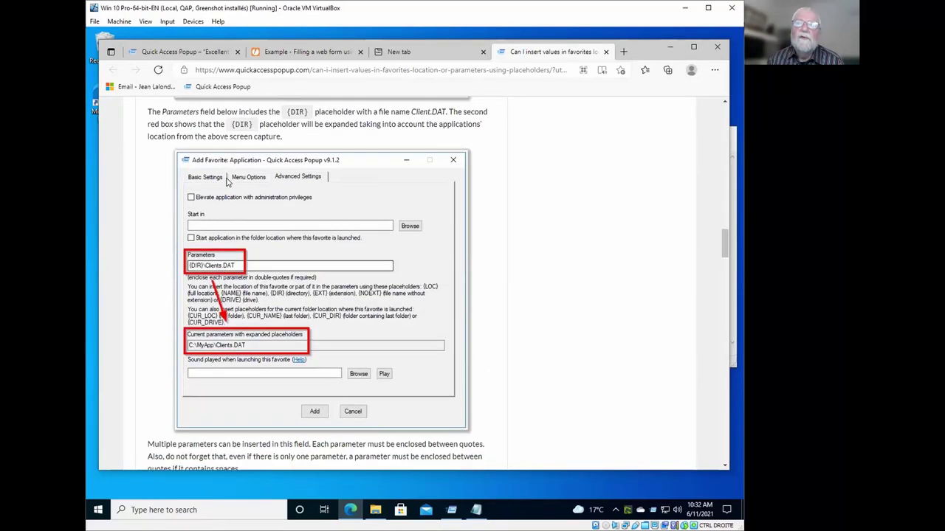
{"action": "scroll", "coordinate": [227, 182], "scroll_direction": "down", "scroll_amount": 3}
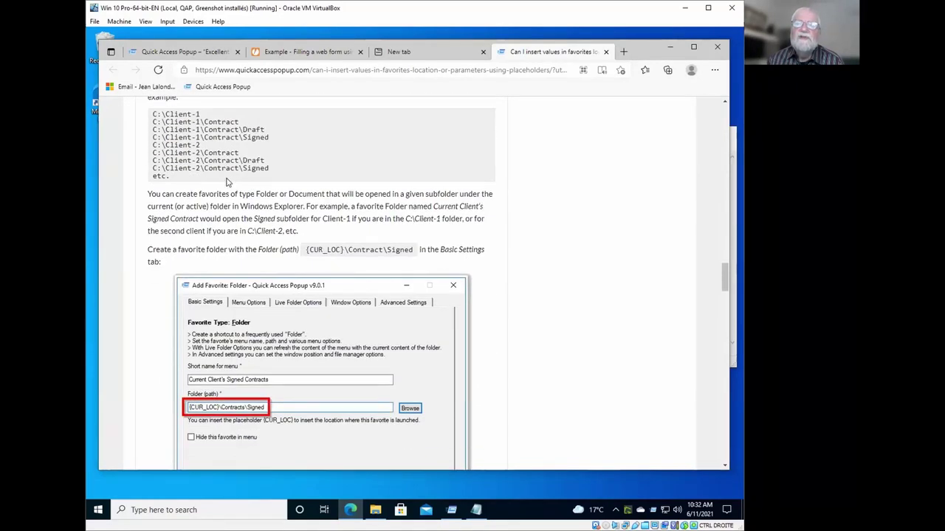
{"action": "scroll", "coordinate": [227, 182], "scroll_direction": "down", "scroll_amount": 15}
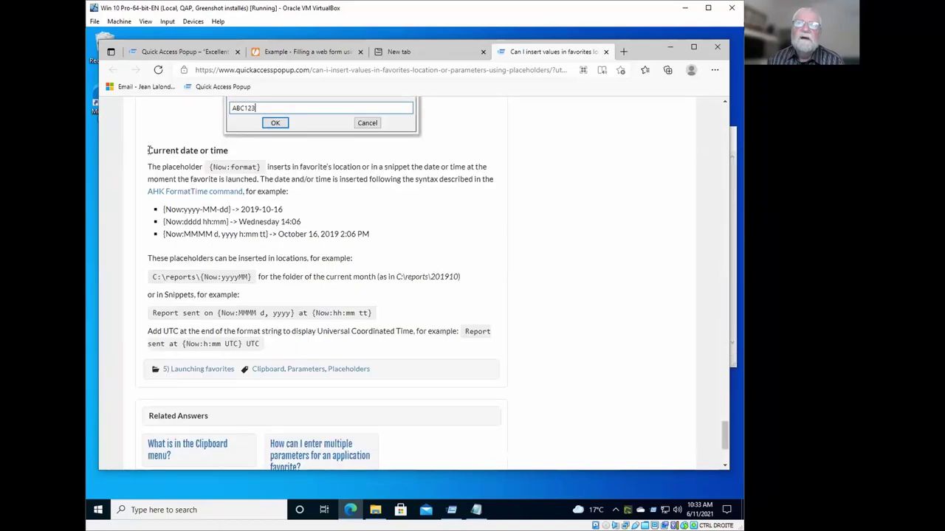
{"action": "left_click_drag", "start_coordinate": [148, 150], "coordinate": [238, 152]}
{"action": "left_click", "coordinate": [171, 196]}
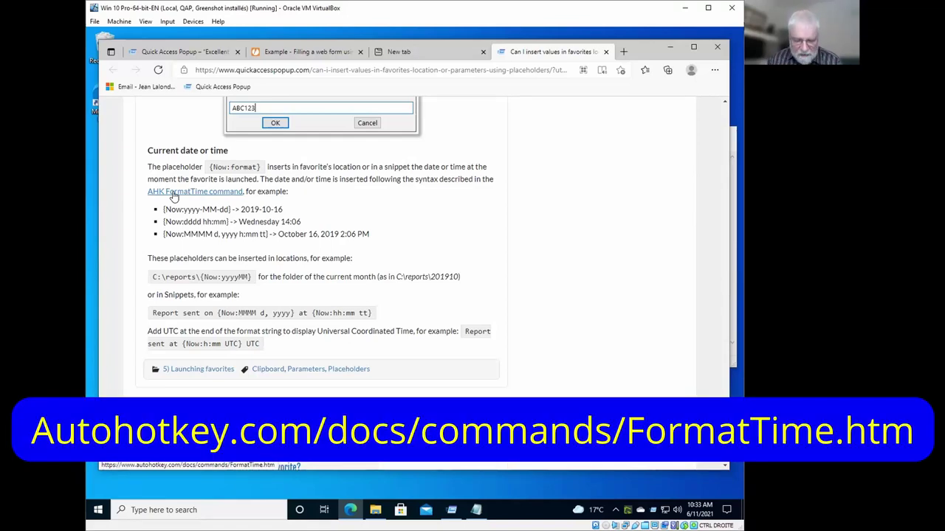
{"action": "left_click", "coordinate": [174, 191], "text": "shift"}
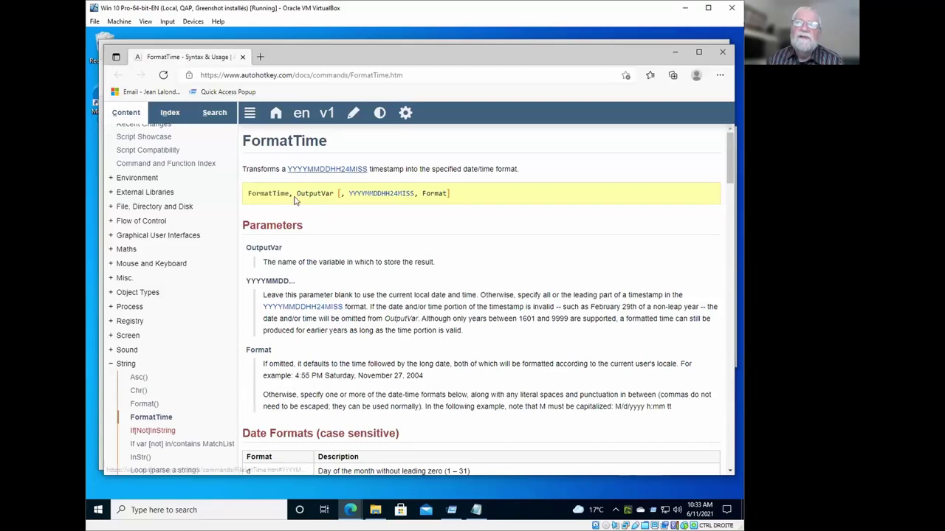
{"action": "scroll", "coordinate": [341, 279], "scroll_direction": "down", "scroll_amount": 4}
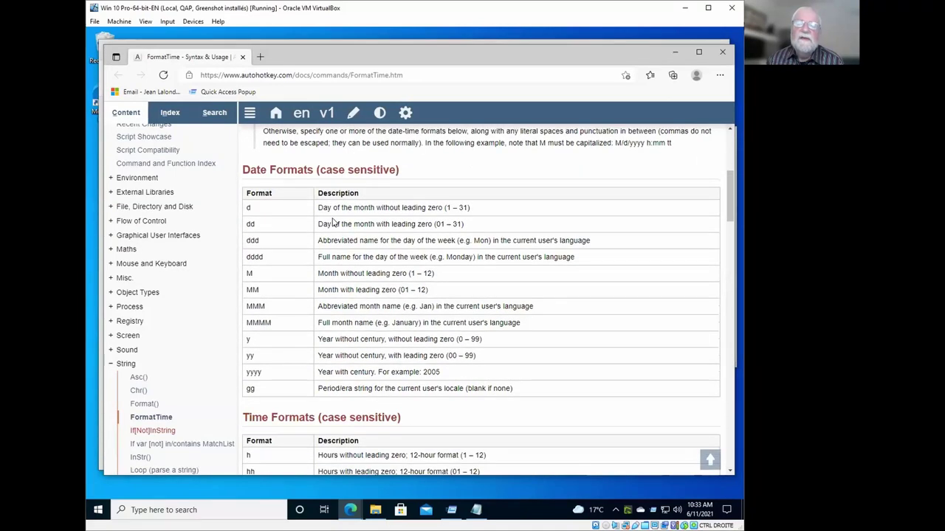
{"action": "scroll", "coordinate": [341, 353], "scroll_direction": "up", "scroll_amount": 3}
{"action": "key", "text": "super+Down"}
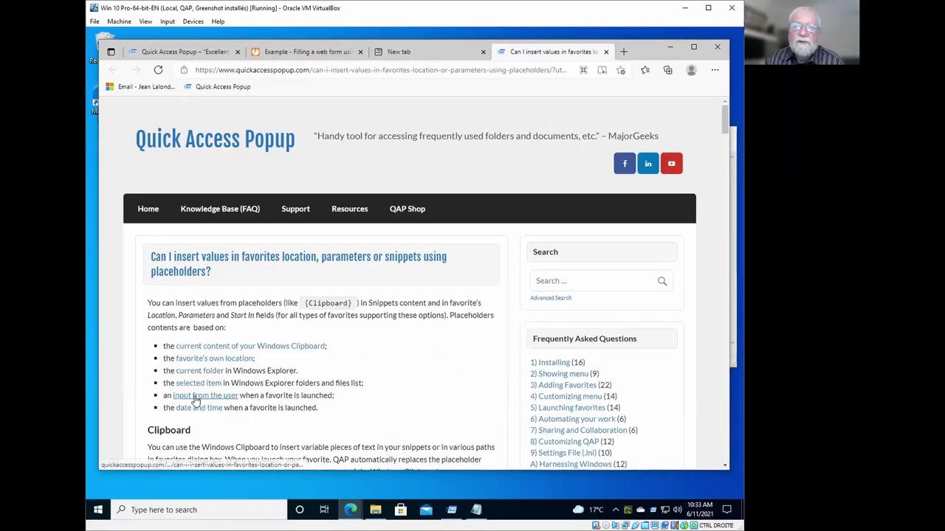
Jump to the User Input section of the help page and review it.
{"action": "left_click", "coordinate": [196, 392]}
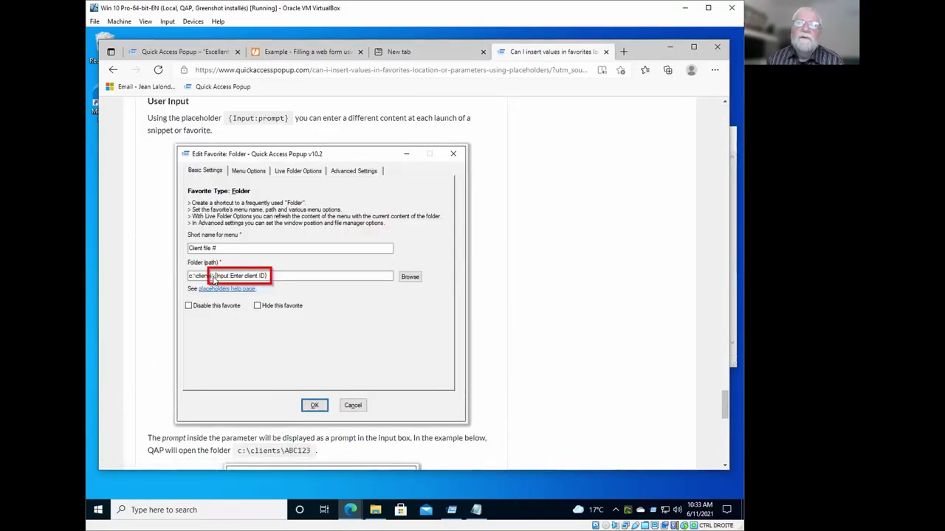
{"action": "scroll", "coordinate": [229, 186], "scroll_direction": "up", "scroll_amount": 1}
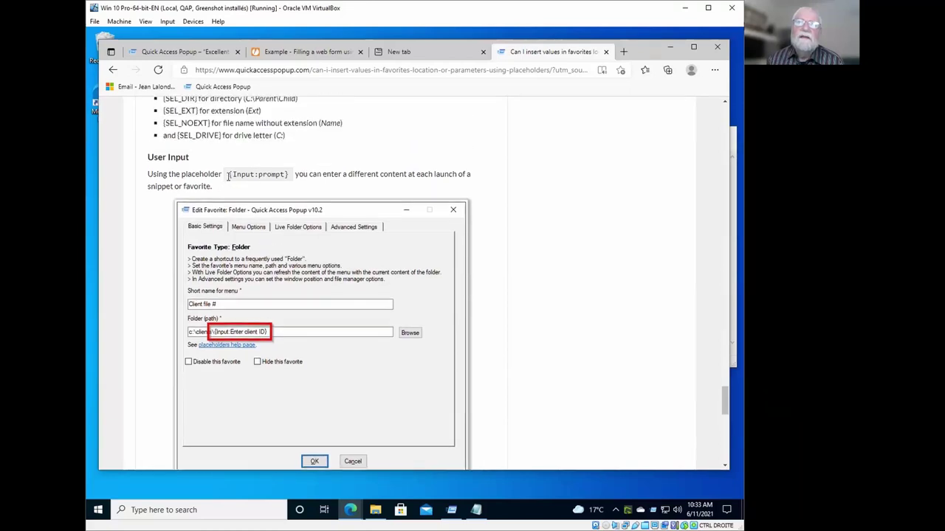
{"action": "left_click_drag", "start_coordinate": [232, 175], "coordinate": [282, 195]}
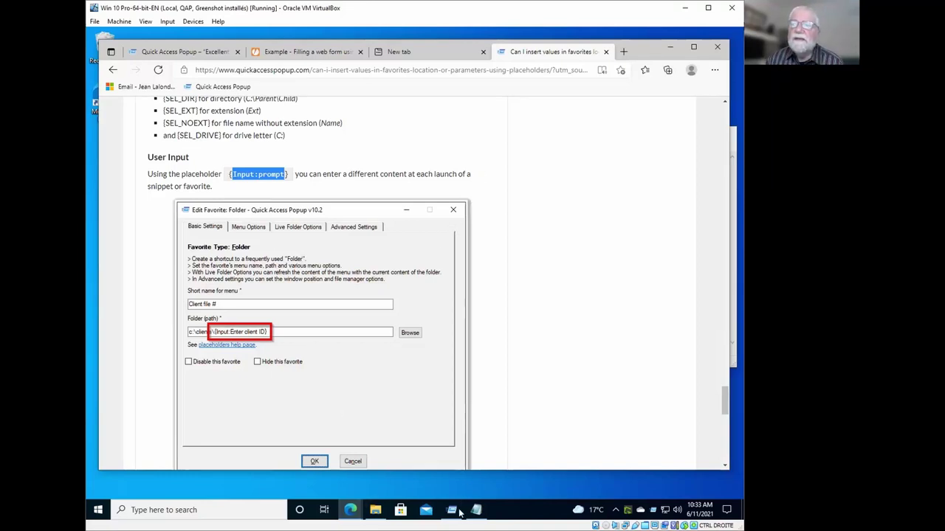
In the Welcoming Client snippet editor, check the Advanced Settings paste mode, then return to Basic Settings.
{"action": "left_click", "coordinate": [453, 510]}
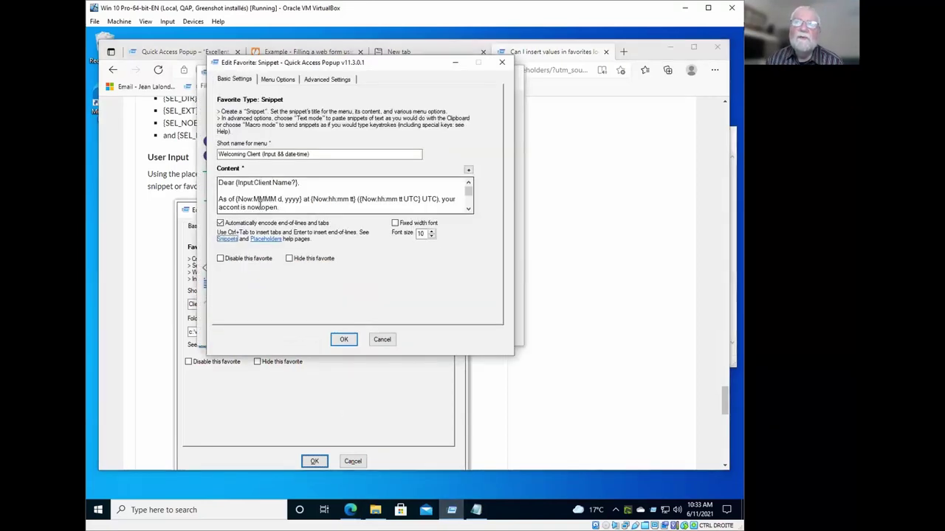
{"action": "left_click", "coordinate": [327, 79]}
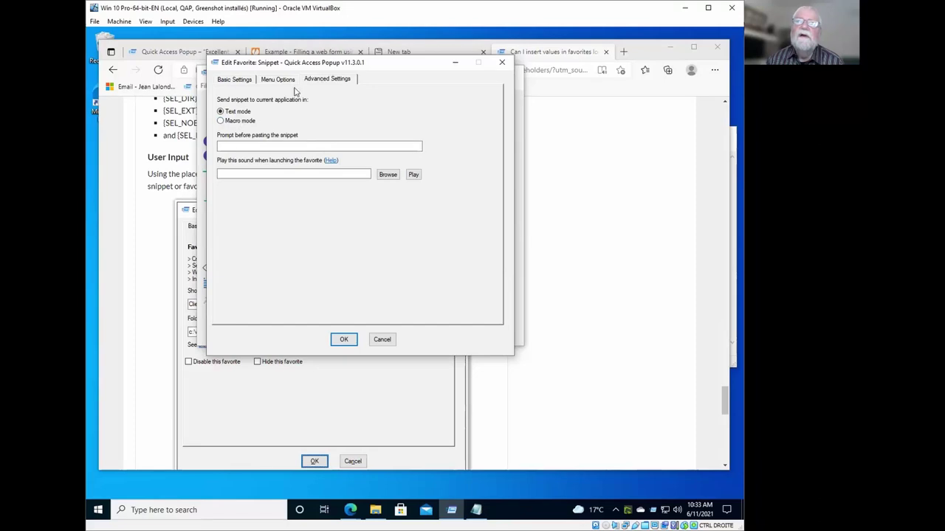
{"action": "left_click", "coordinate": [228, 80]}
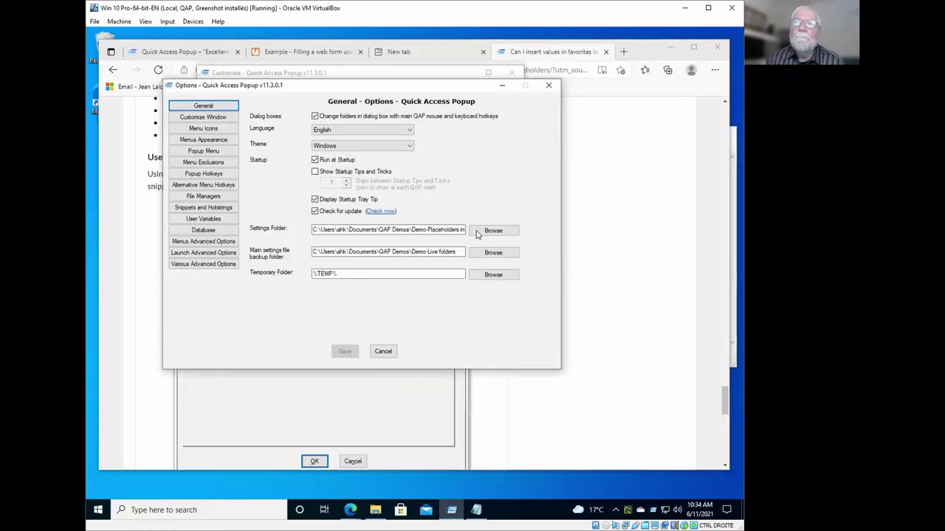
Set the settings folder to the form-filling demo folder under QAP Demos\Done, save, and accept the restart.
{"action": "left_click", "coordinate": [496, 230]}
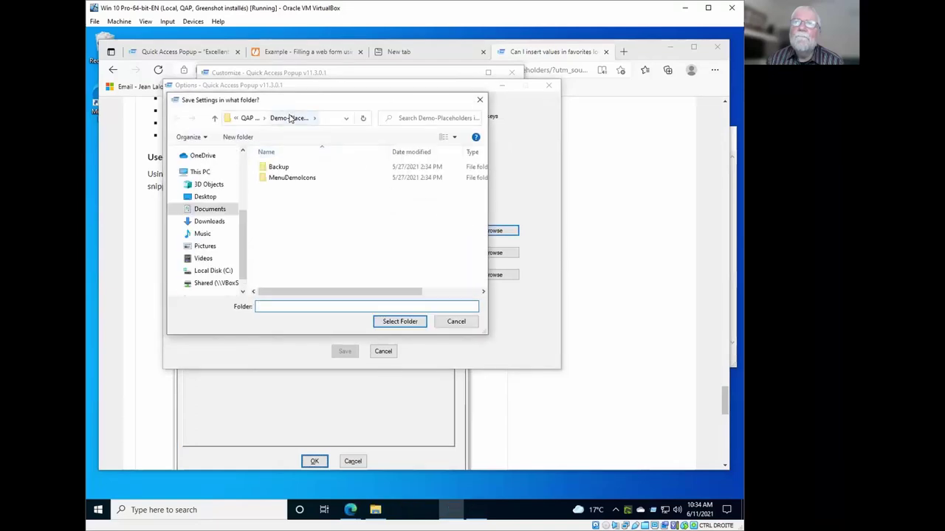
{"action": "left_click", "coordinate": [215, 119]}
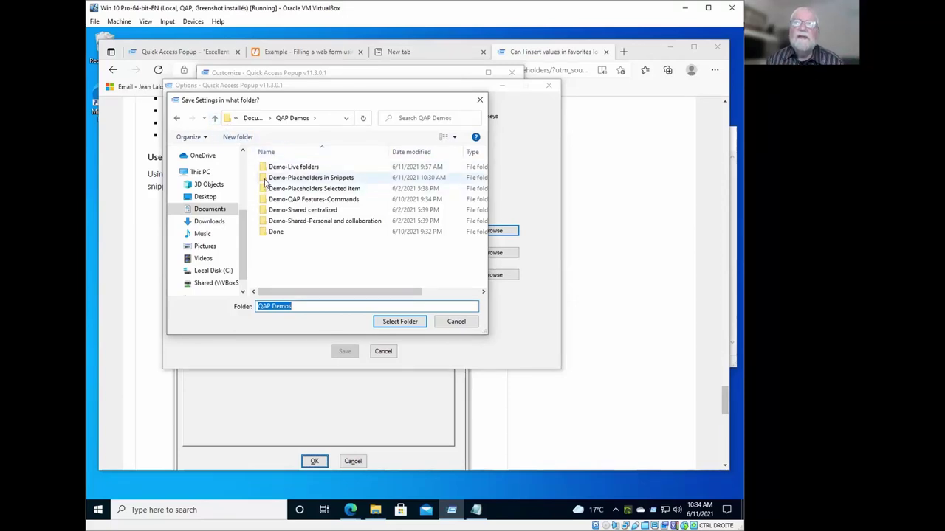
{"action": "left_click", "coordinate": [389, 322]}
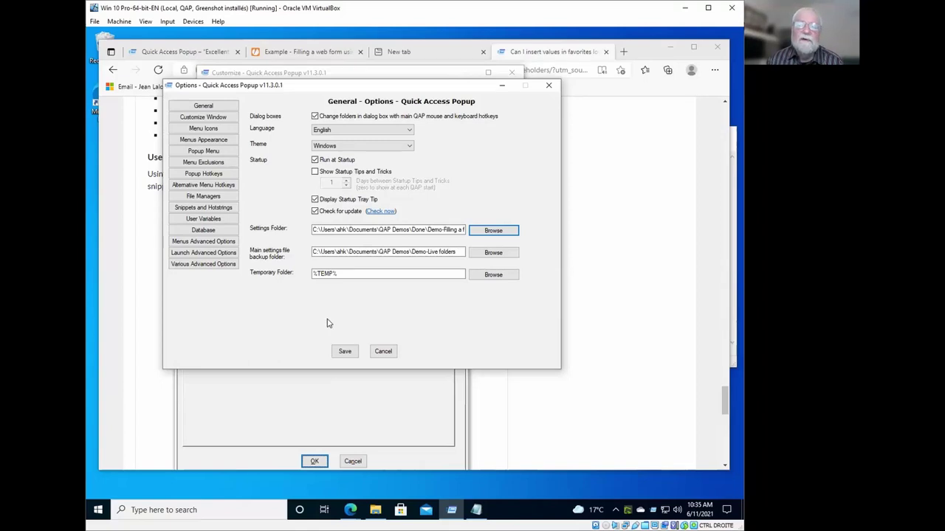
{"action": "left_click", "coordinate": [344, 351]}
{"action": "left_click", "coordinate": [451, 331]}
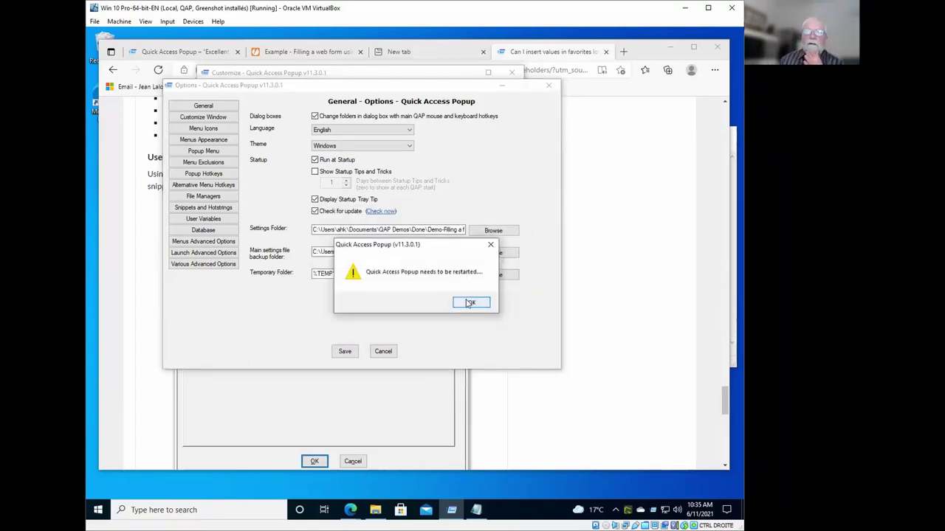
{"action": "left_click", "coordinate": [470, 302]}
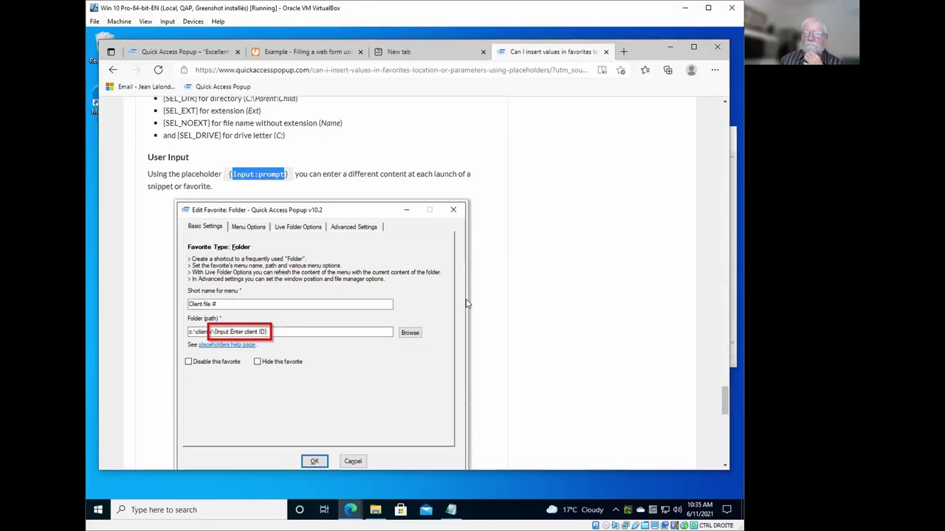
Show the 'Example - Filling a web form' tab, dismiss the Customize window, and call up the QAP menu over the form.
{"action": "left_click", "coordinate": [312, 52]}
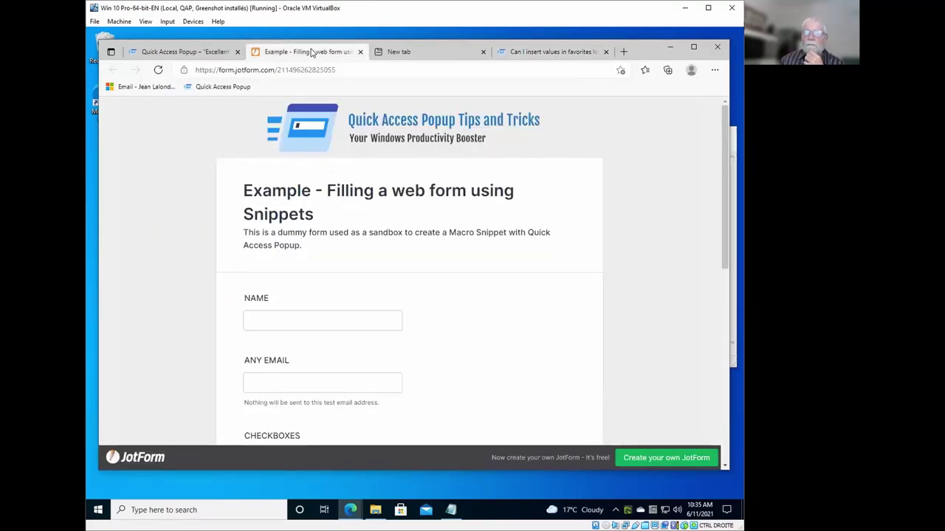
{"action": "key", "text": "ctrl+shift+c"}
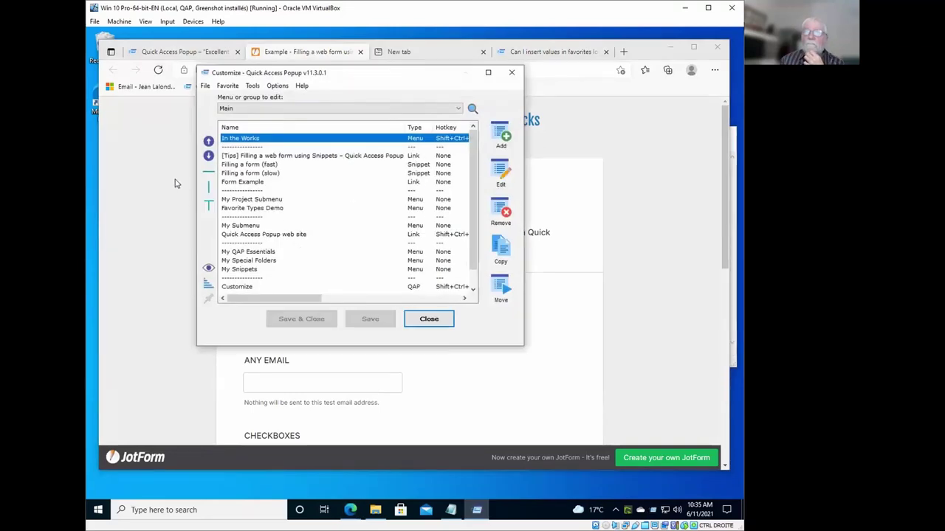
{"action": "left_click", "coordinate": [167, 177]}
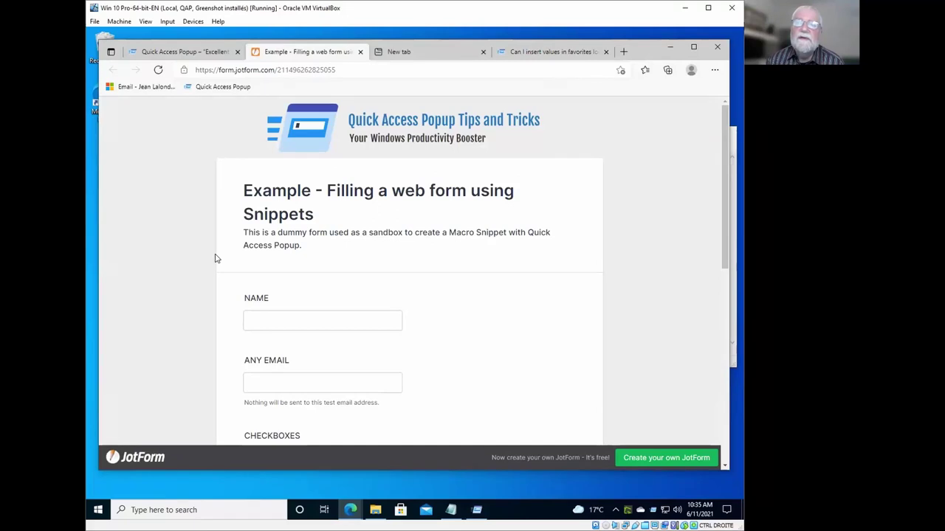
{"action": "scroll", "coordinate": [214, 257], "scroll_direction": "down", "scroll_amount": 2}
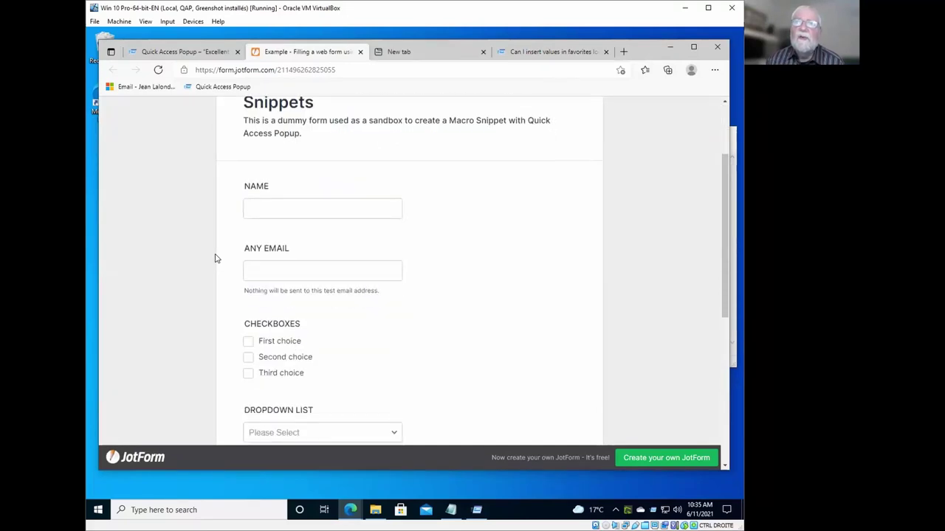
{"action": "scroll", "coordinate": [193, 199], "scroll_direction": "up", "scroll_amount": 1}
{"action": "middle_click", "coordinate": [162, 144]}
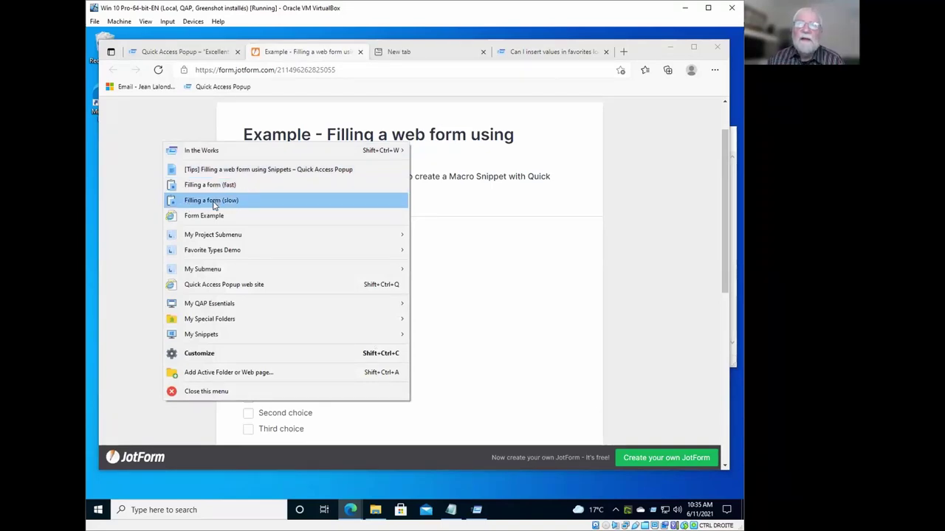
Run 'Filling a form (slow)', enter a first name at the prompt, and start the macro from the NAME field.
{"action": "left_click", "coordinate": [258, 206]}
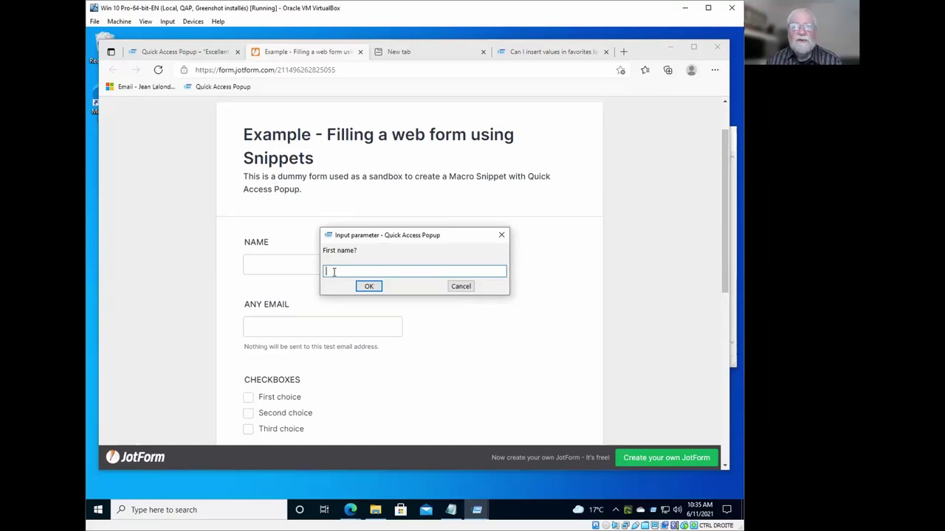
{"action": "type", "text": "Joe"}
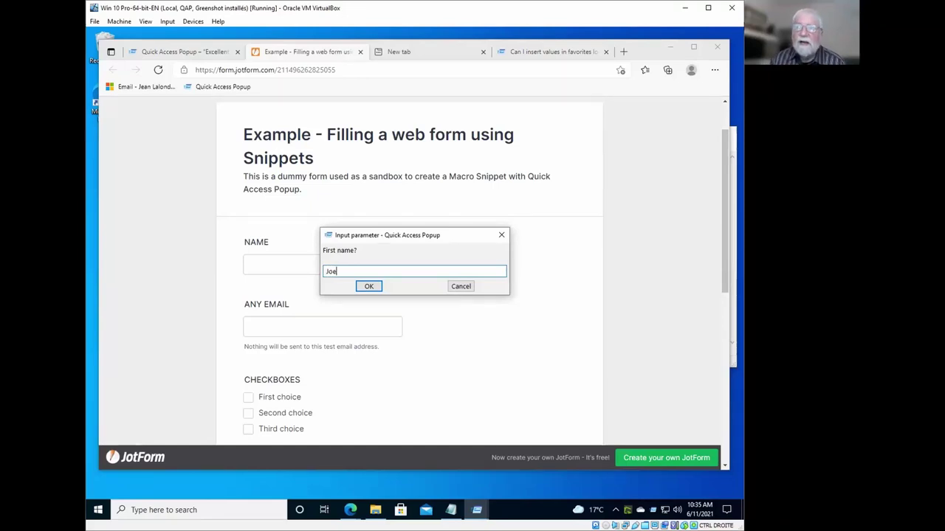
{"action": "left_click", "coordinate": [368, 287]}
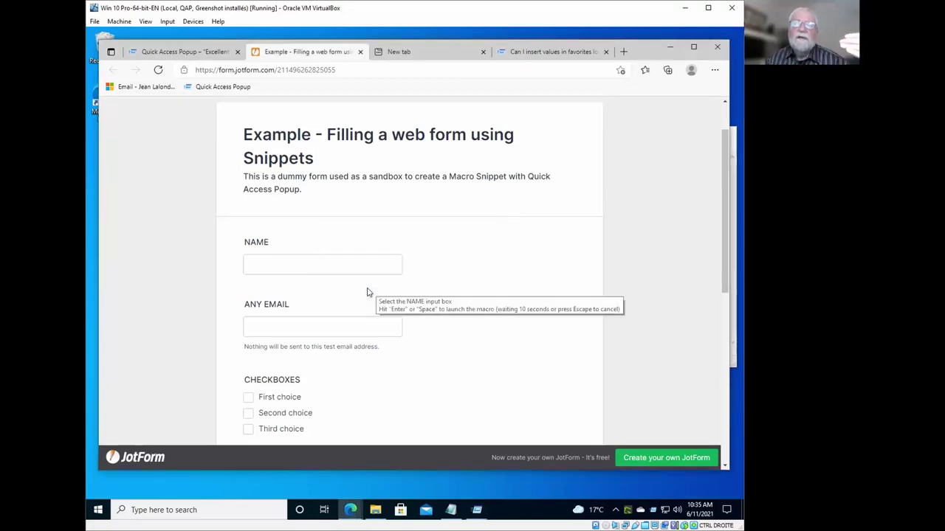
{"action": "left_click", "coordinate": [264, 264]}
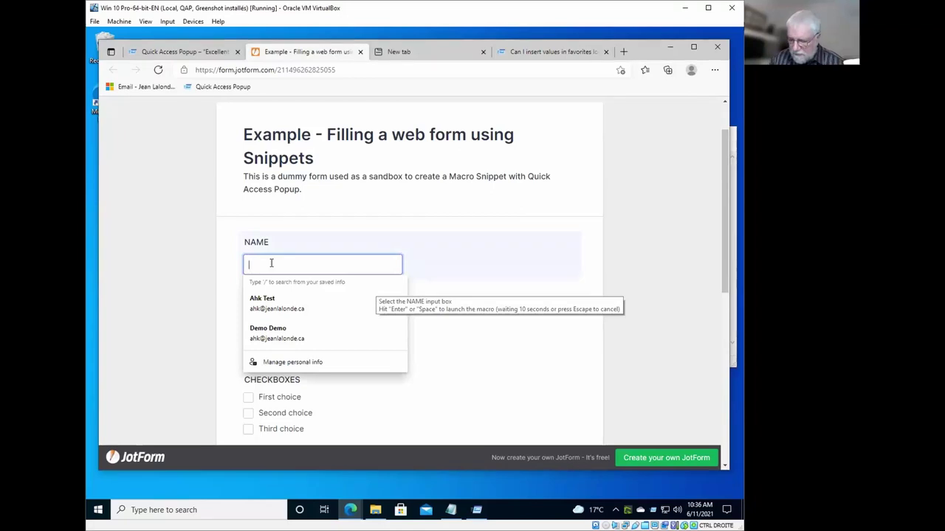
{"action": "key", "text": "Return"}
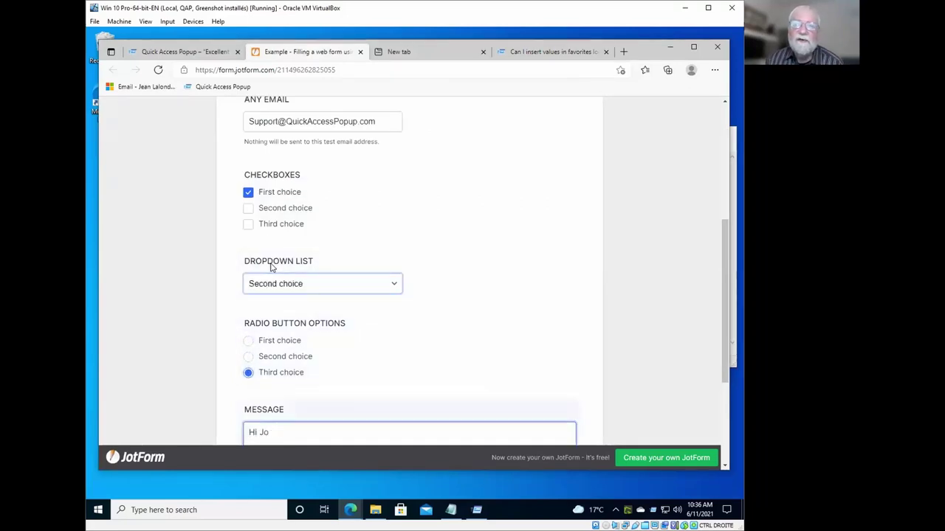
Replace the stray `n`n in the message with two line breaks and select the greeting's first name.
{"action": "scroll", "coordinate": [302, 295], "scroll_direction": "down", "scroll_amount": 3}
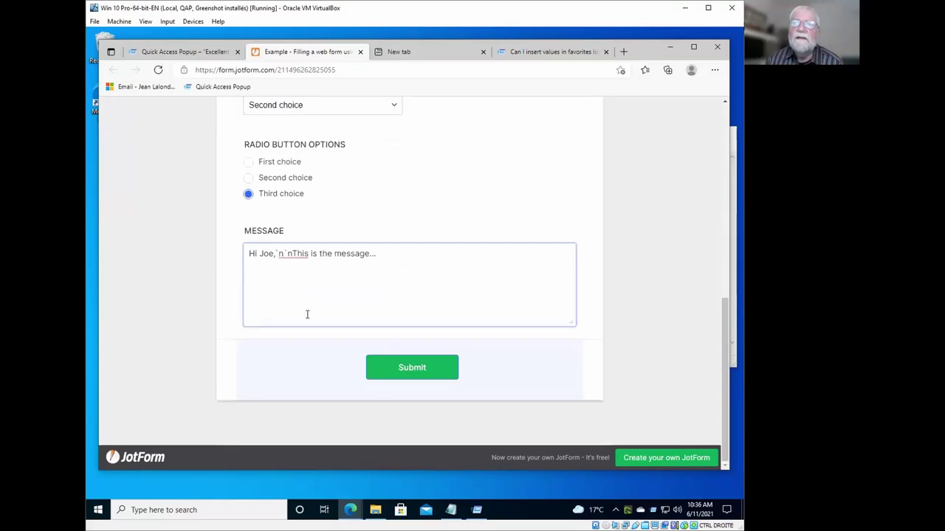
{"action": "left_click_drag", "start_coordinate": [276, 253], "coordinate": [295, 254]}
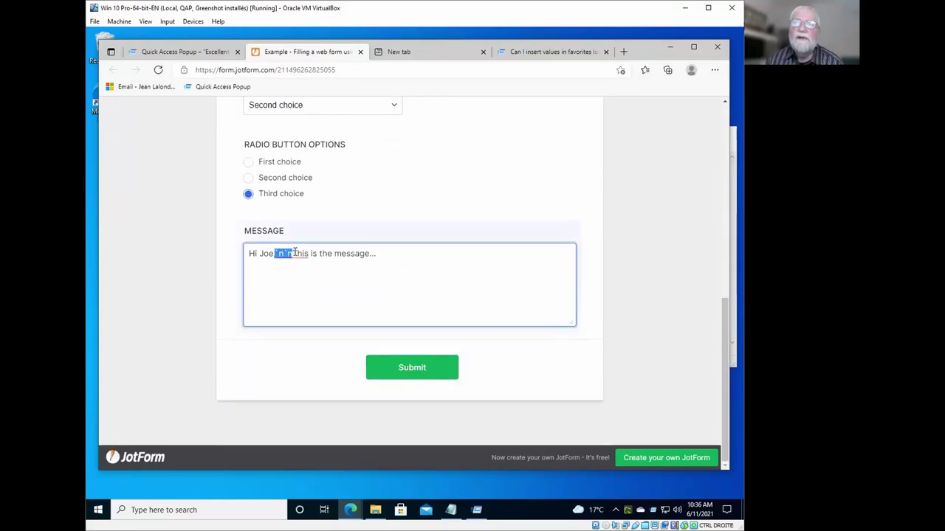
{"action": "key", "text": "Return"}
{"action": "key", "text": "Return"}
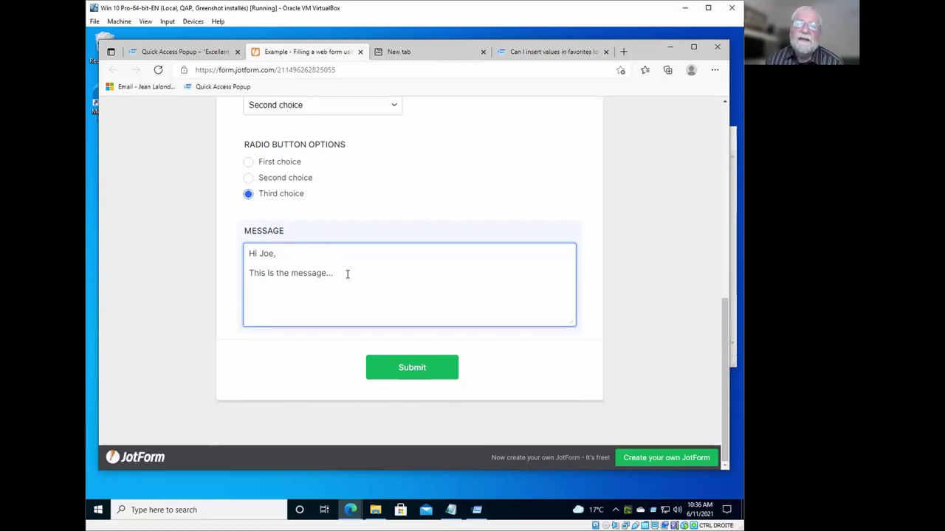
{"action": "left_click_drag", "start_coordinate": [259, 253], "coordinate": [276, 253]}
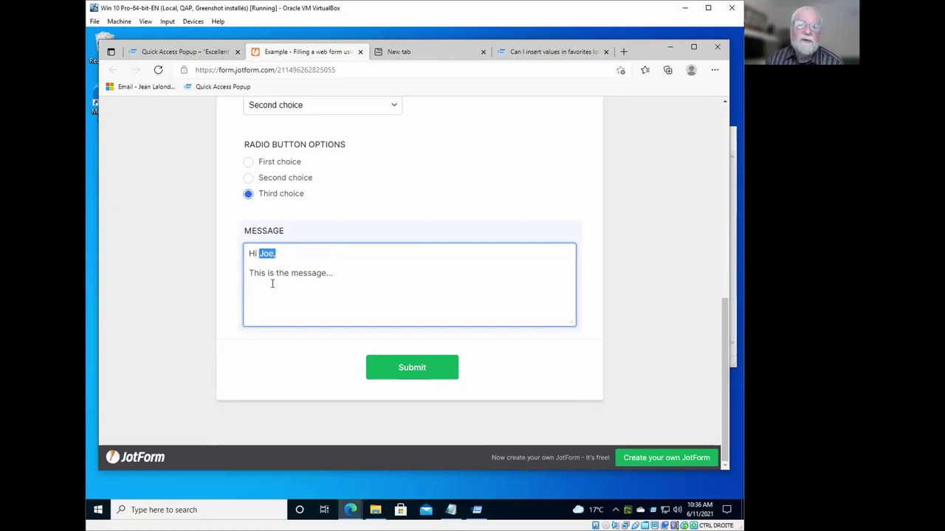
{"action": "double_click", "coordinate": [276, 253]}
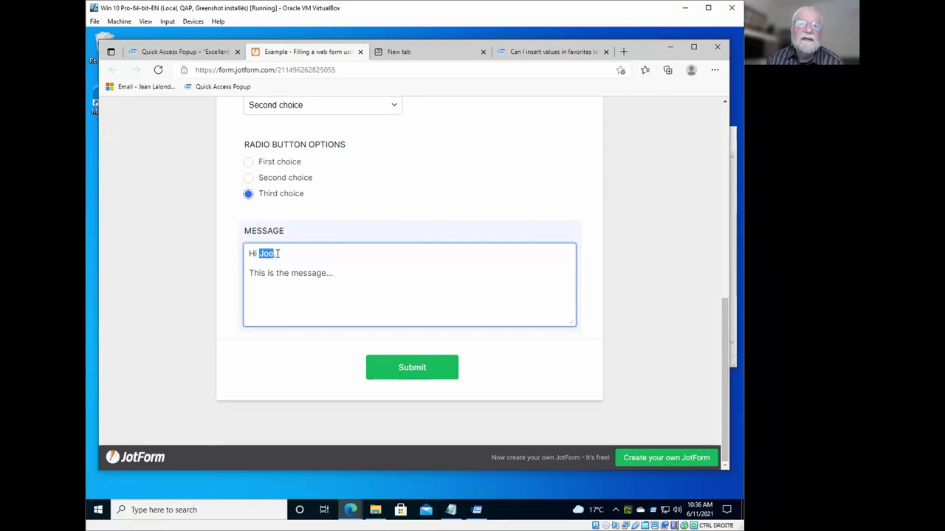